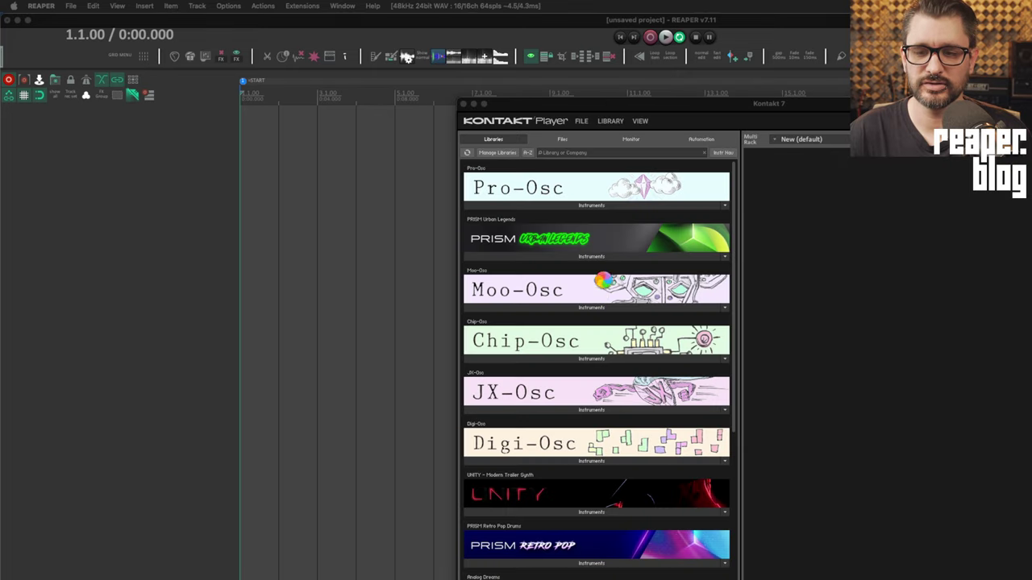
- Bring up Kontakt 7, move it aside, and toggle between single and rack view
left_click(600, 286)
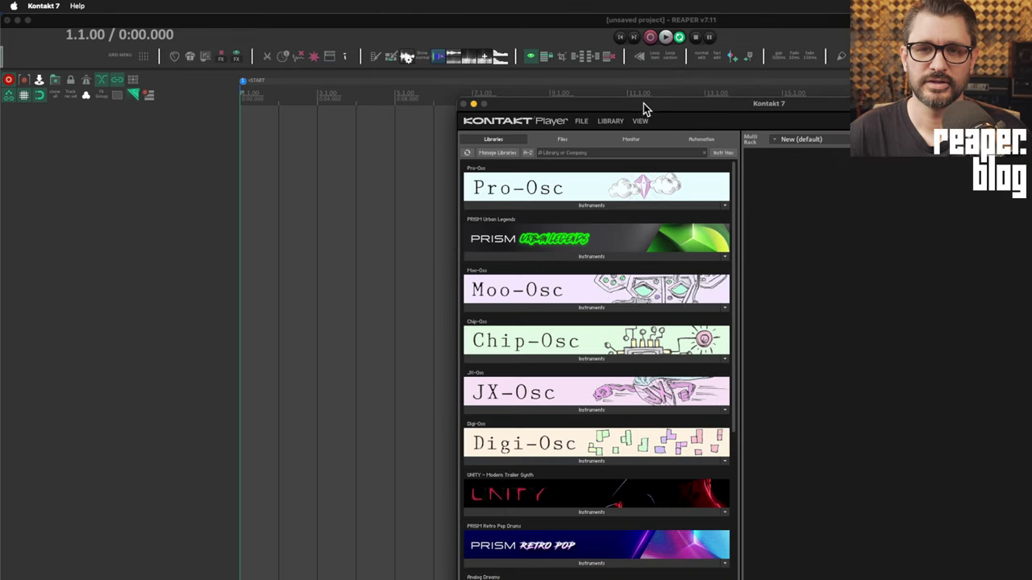
left_click_drag(644, 103, 339, 49)
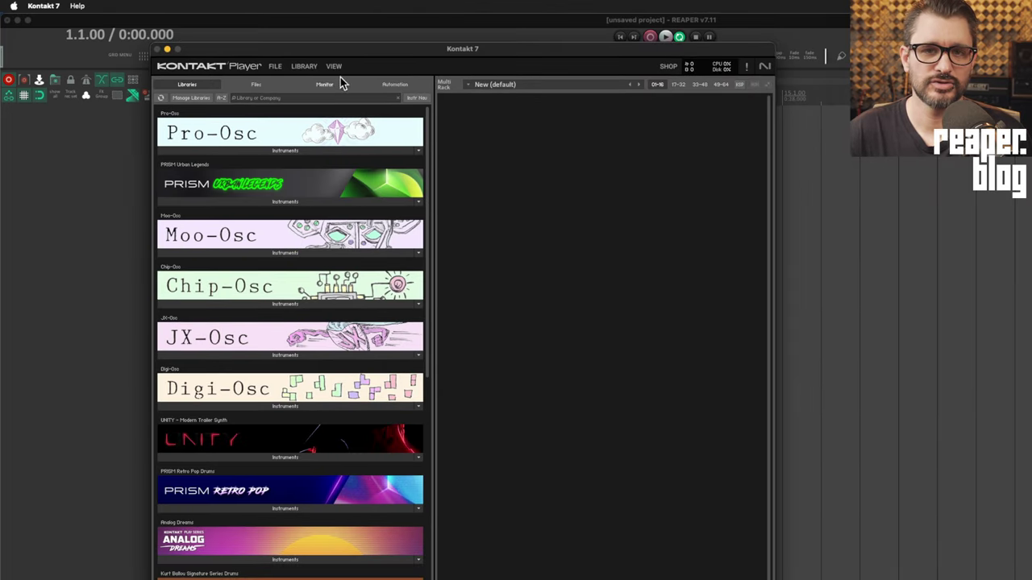
left_click(334, 68)
left_click(346, 82)
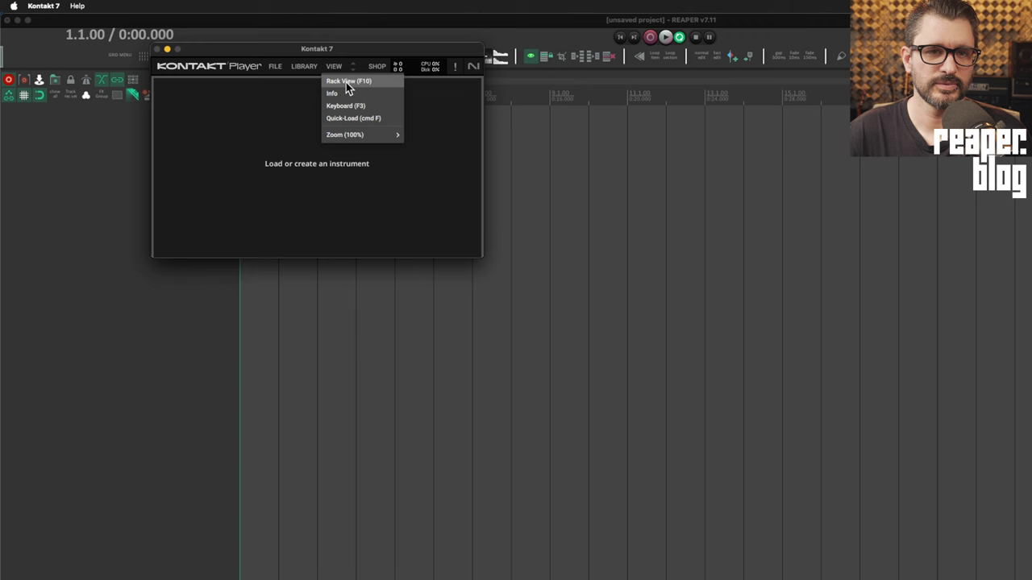
left_click(350, 86)
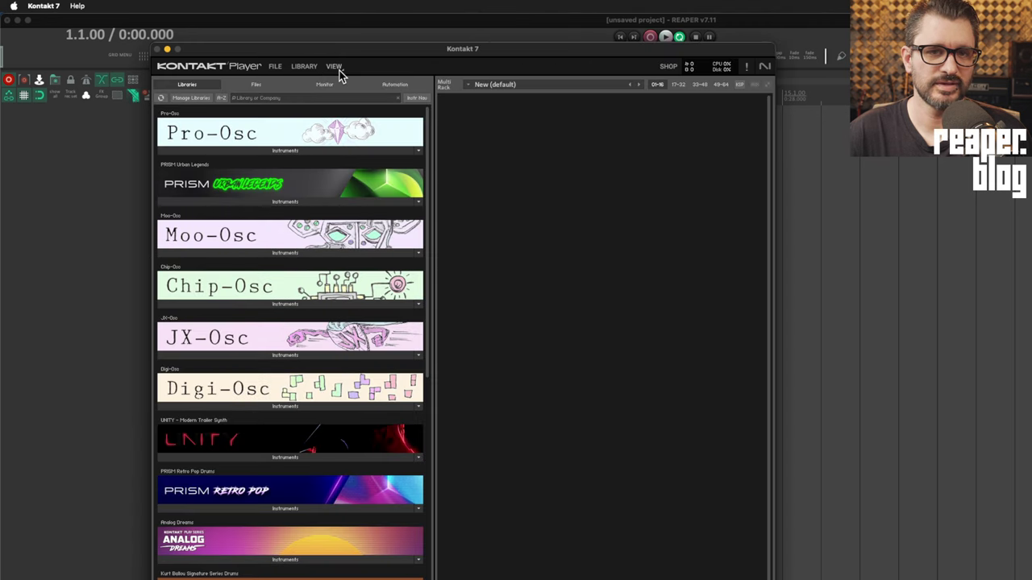
- Show Kontakt's Outputs section (F2) listing Out 1 to Out 12
left_click(337, 68)
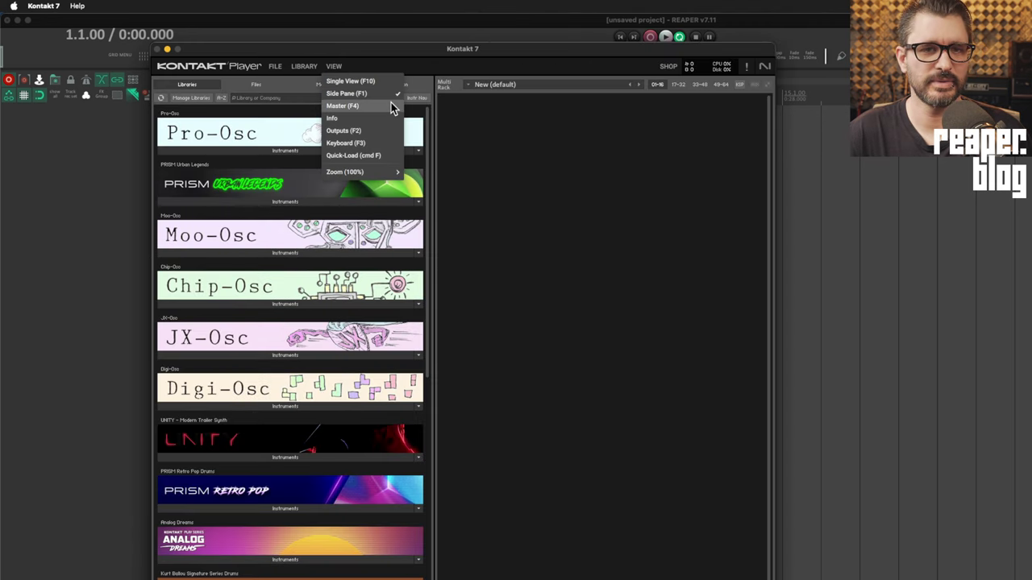
left_click(358, 132)
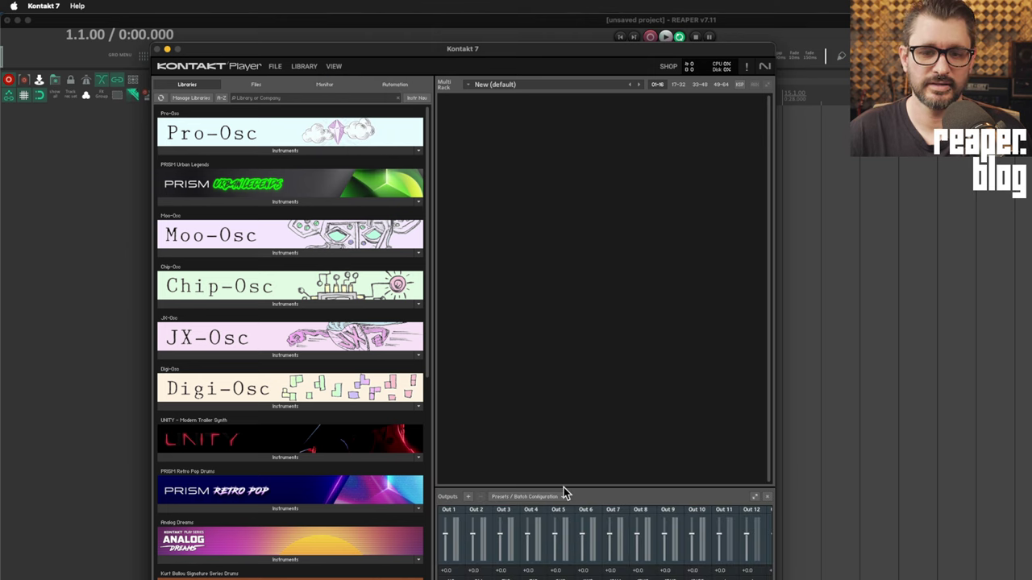
left_click_drag(486, 51, 472, 22)
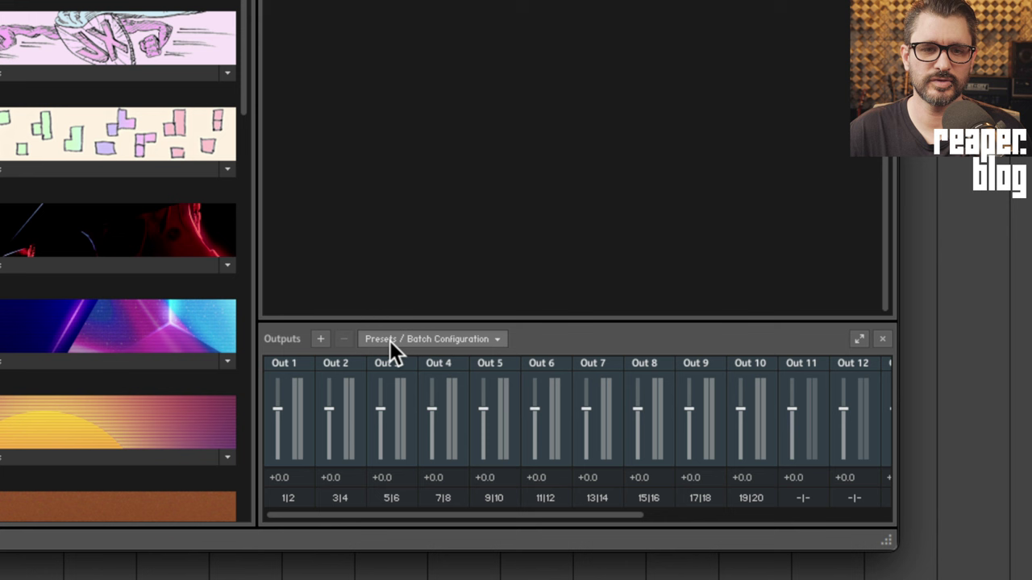
- Apply the Stereo 16x factory output layout in Kontakt 7's Outputs section
left_click(497, 339)
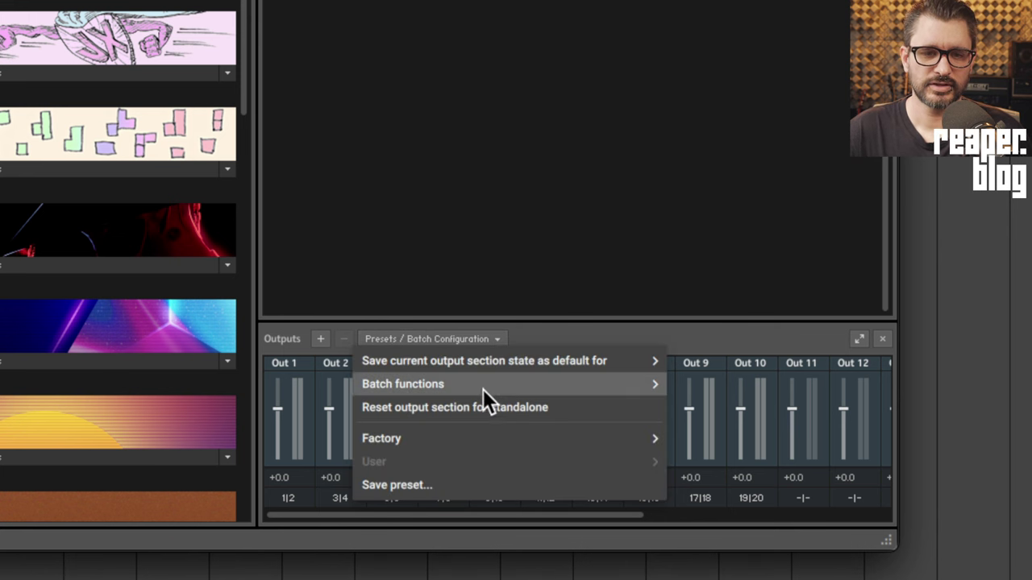
mouse_move(444, 435)
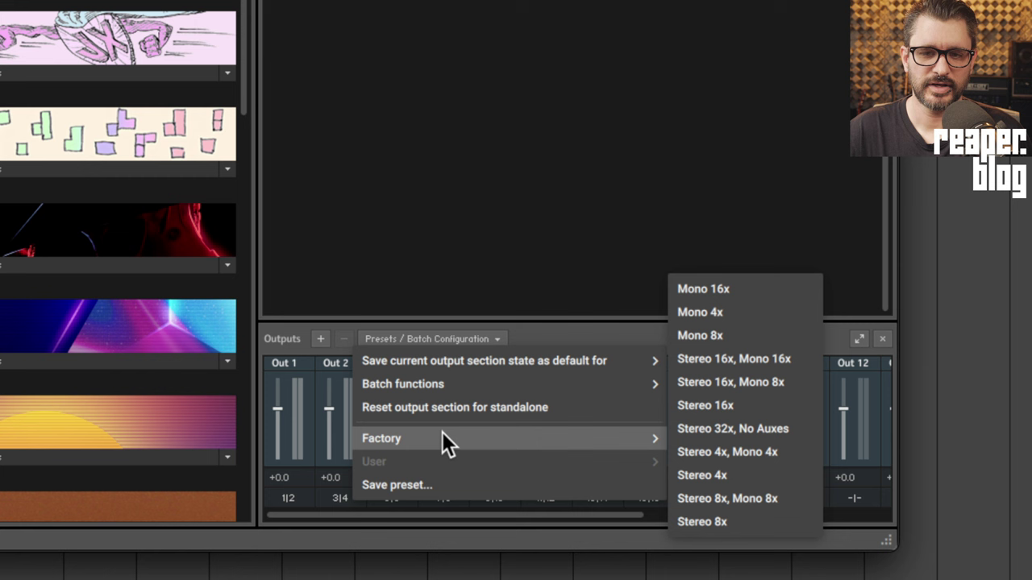
left_click(731, 405)
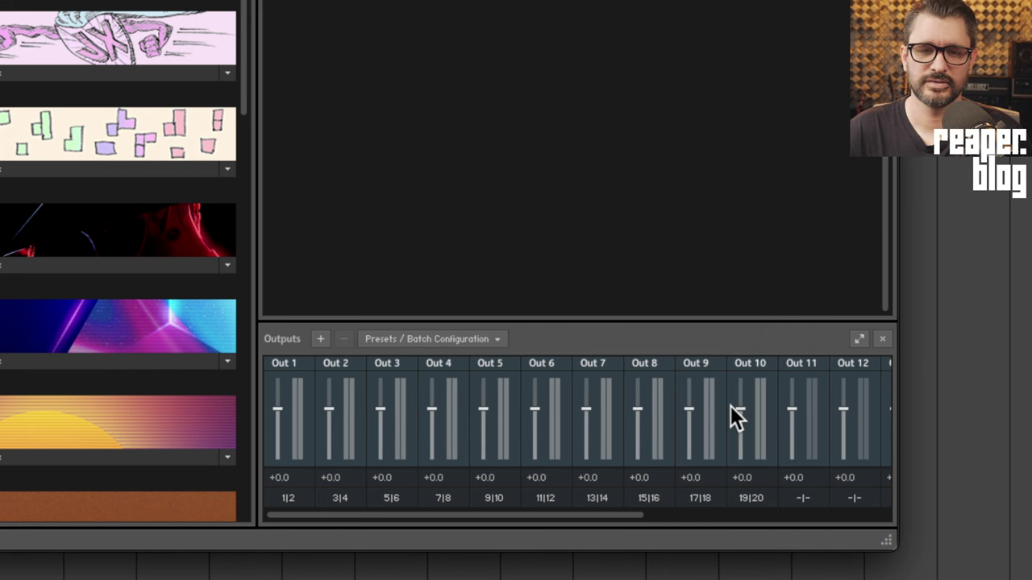
- Save the current output section state as the default for all formats
left_click(483, 339)
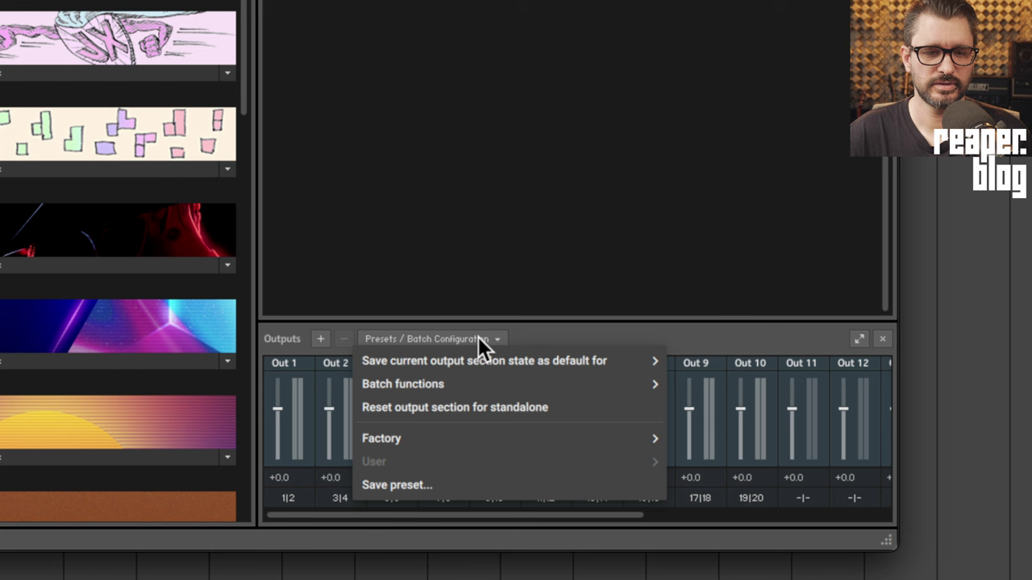
mouse_move(434, 356)
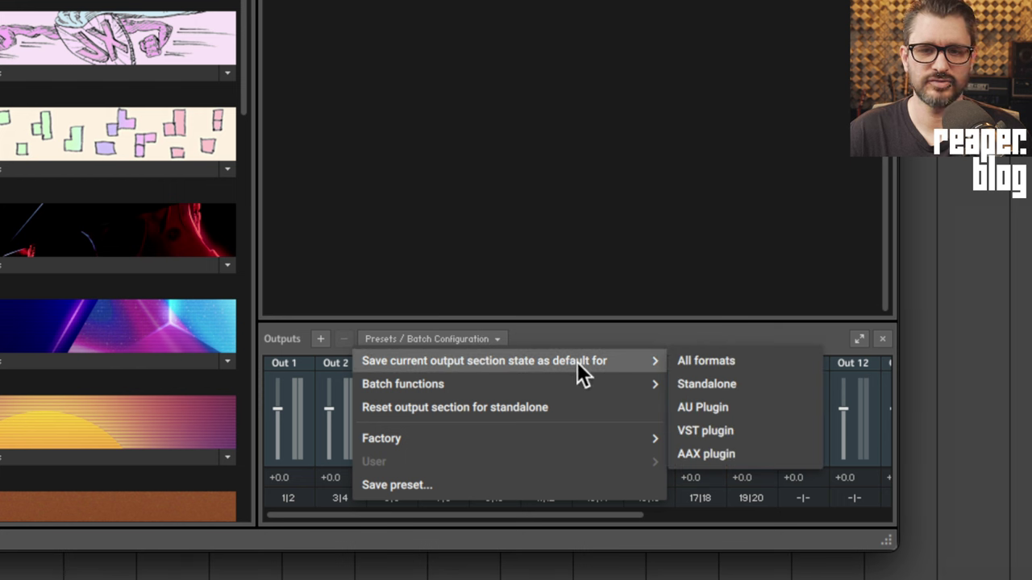
left_click(736, 360)
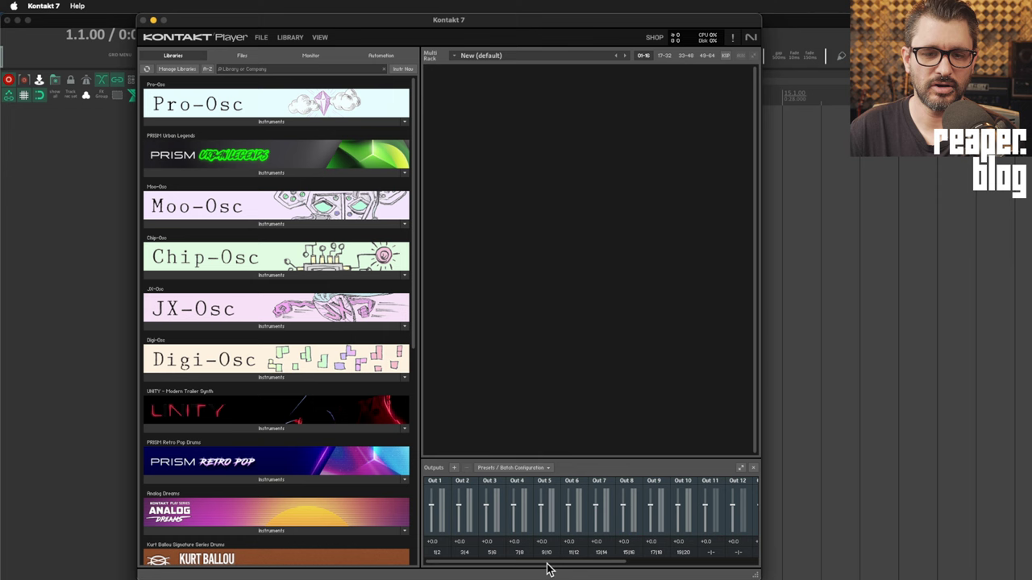
left_click_drag(545, 567, 775, 577)
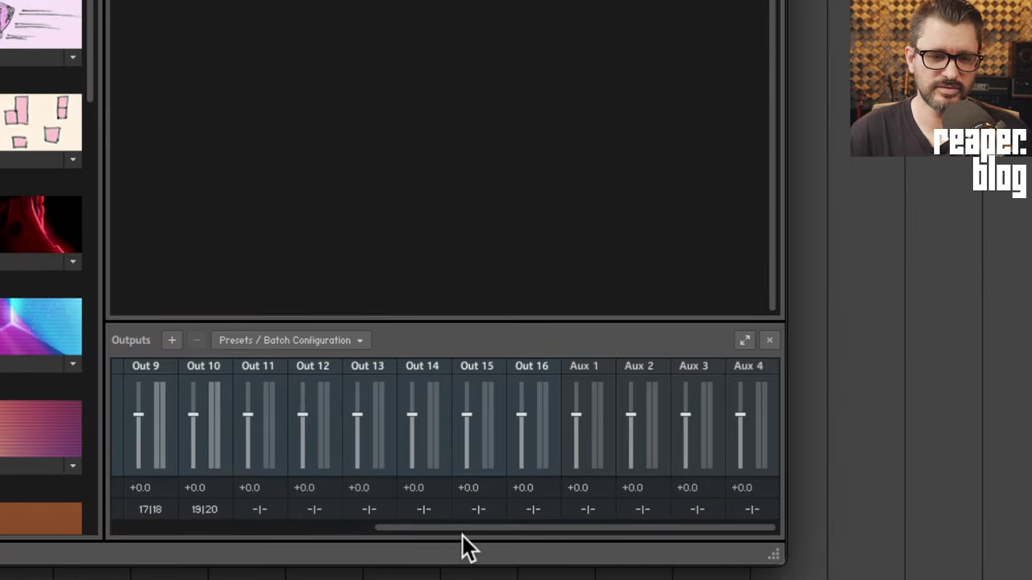
left_click_drag(463, 536, 309, 539)
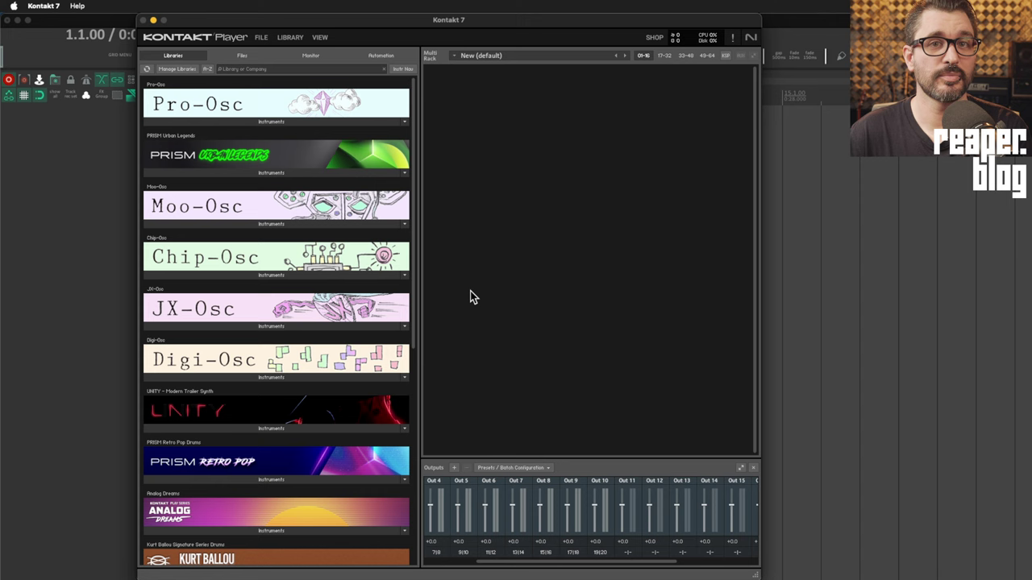
left_click_drag(353, 22, 311, 76)
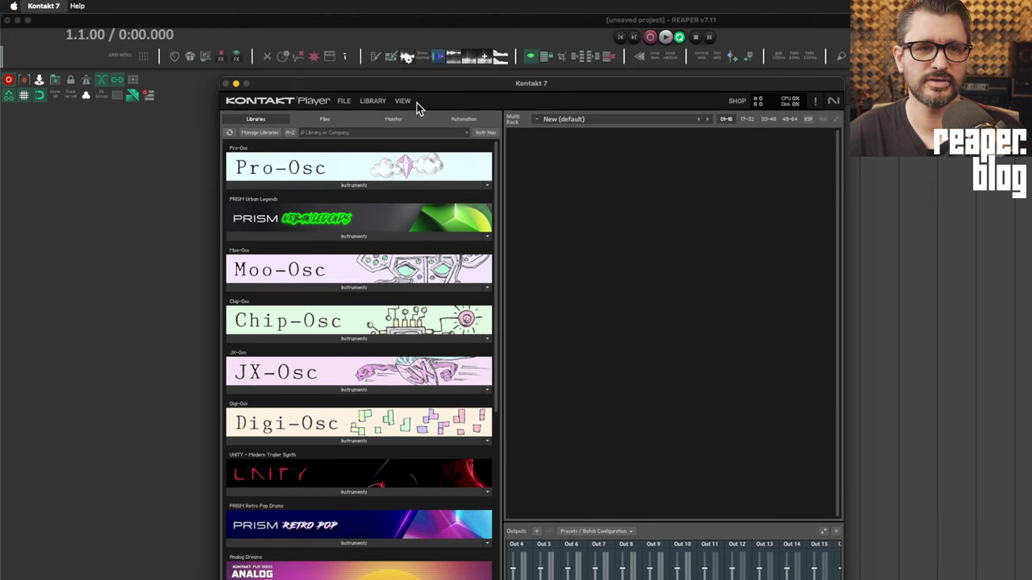
- Insert a new REAPER track with Kontakt 7 as its virtual instrument
left_click(121, 226)
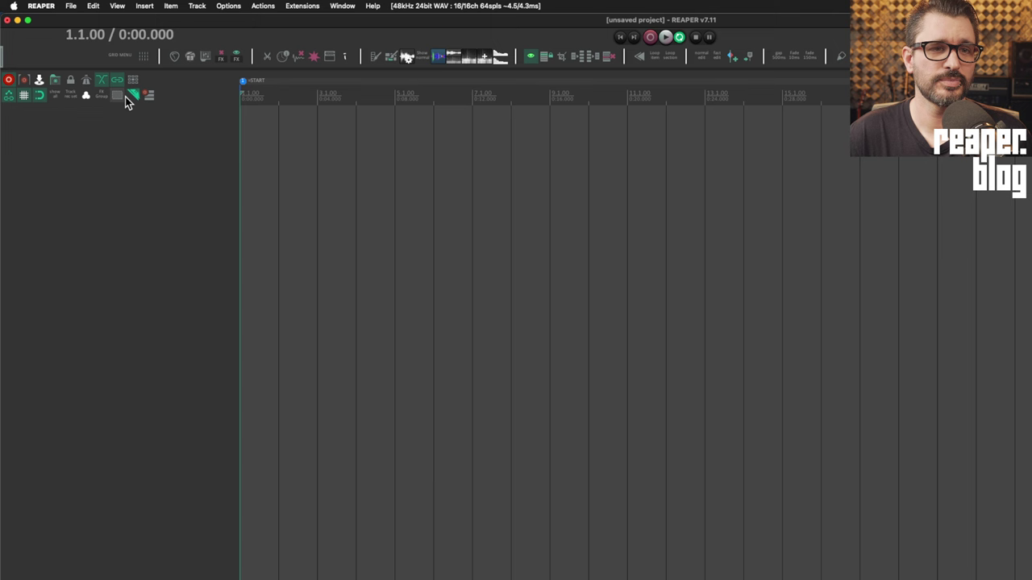
right_click(64, 149)
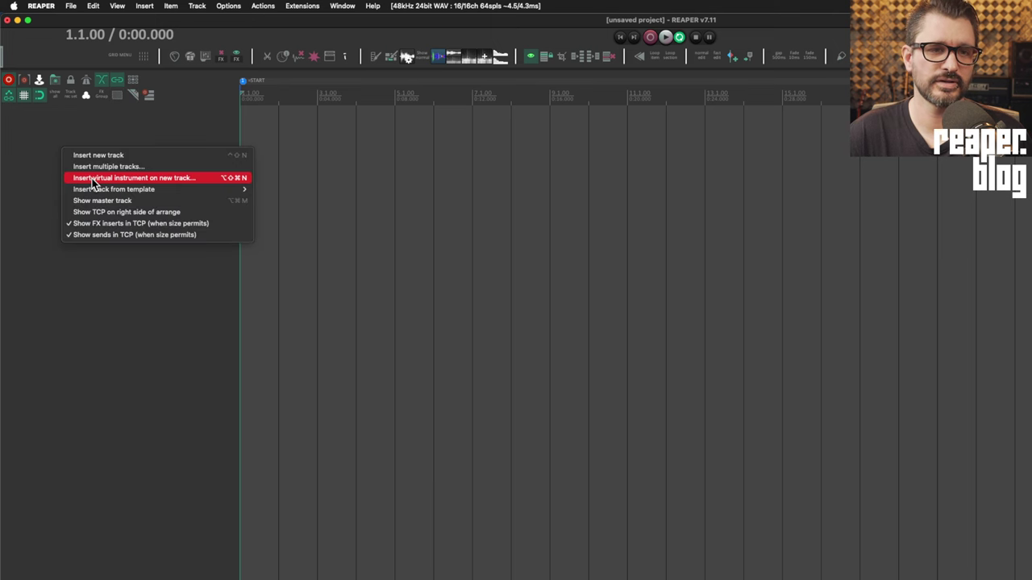
left_click(93, 178)
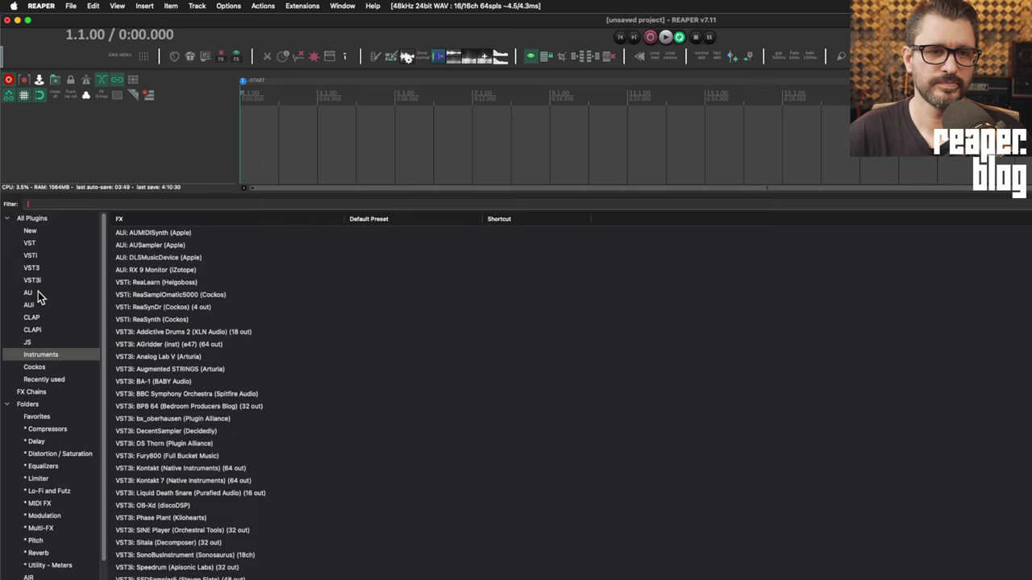
double_click(167, 480)
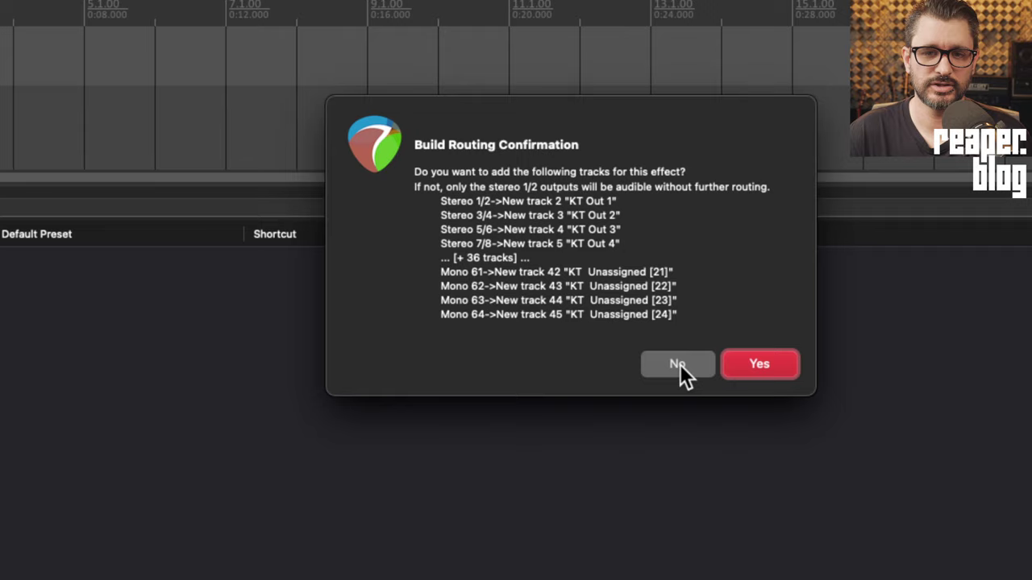
left_click(679, 365)
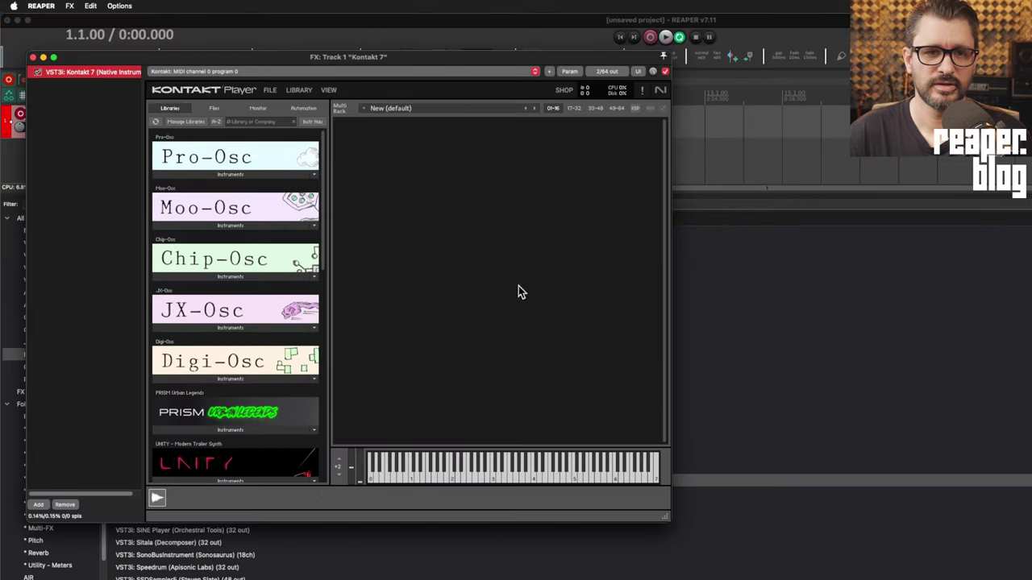
left_click_drag(279, 57, 305, 59)
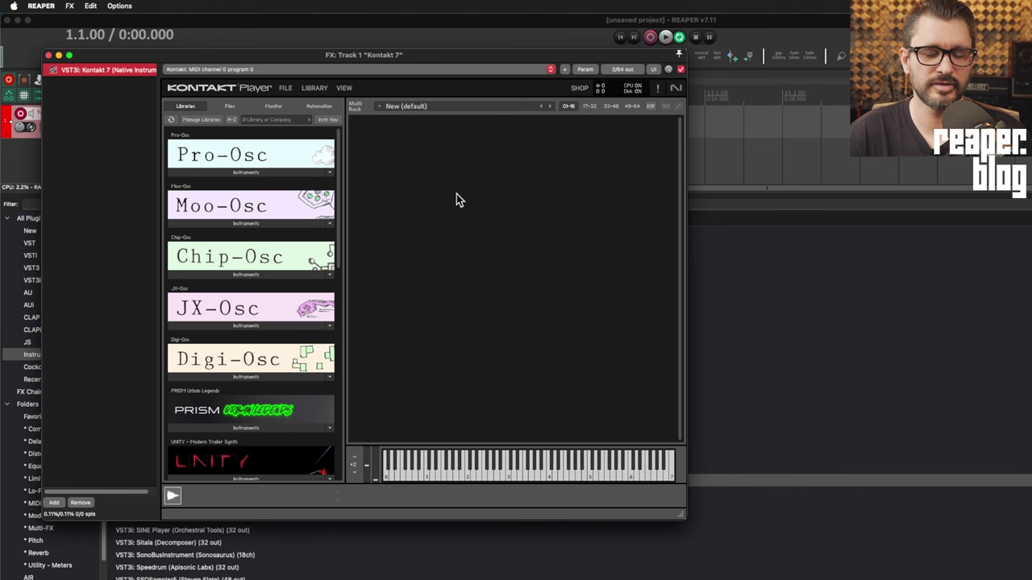
left_click(344, 87)
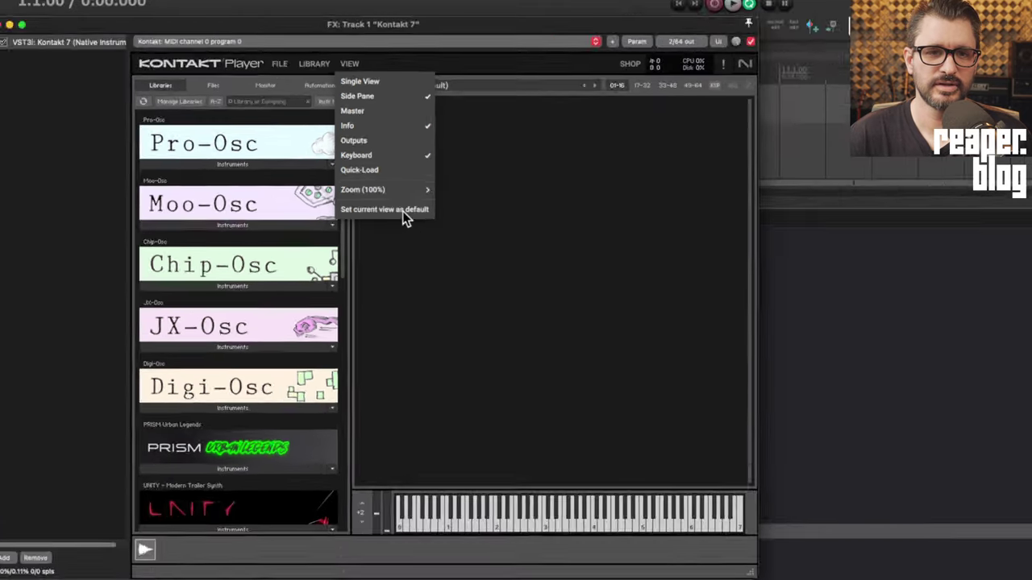
left_click(405, 209)
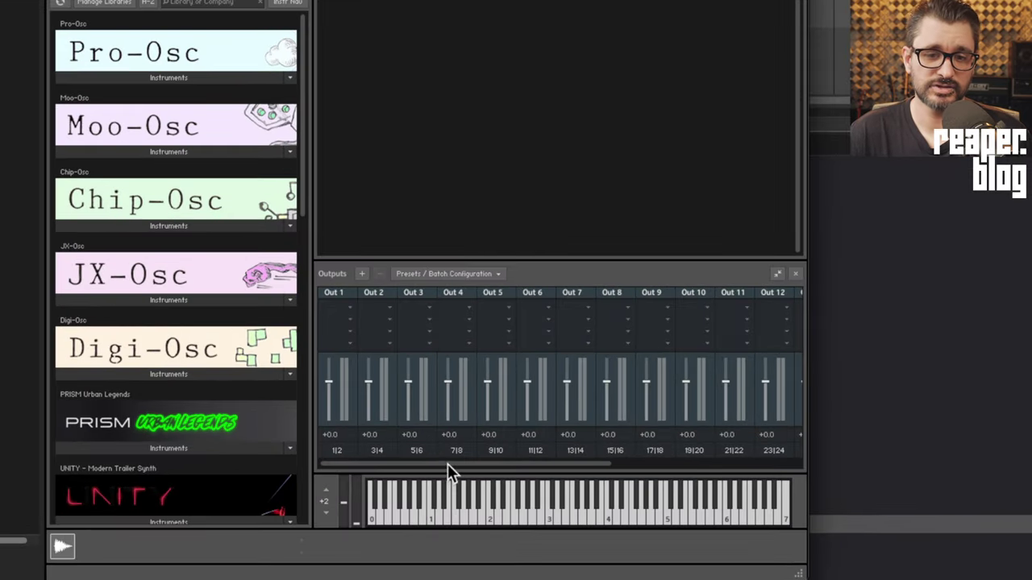
left_click_drag(448, 465, 637, 465)
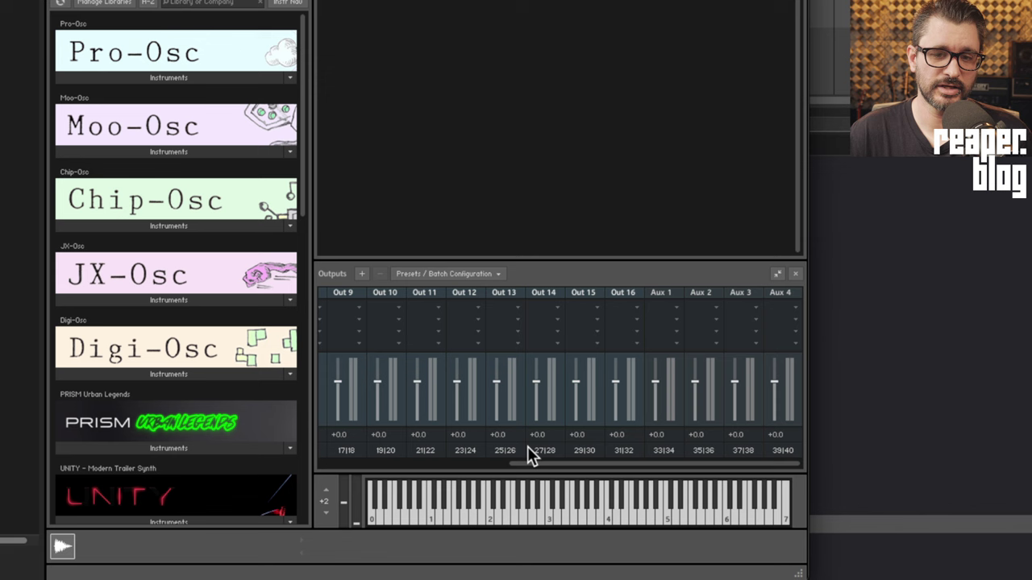
left_click_drag(582, 472, 716, 486)
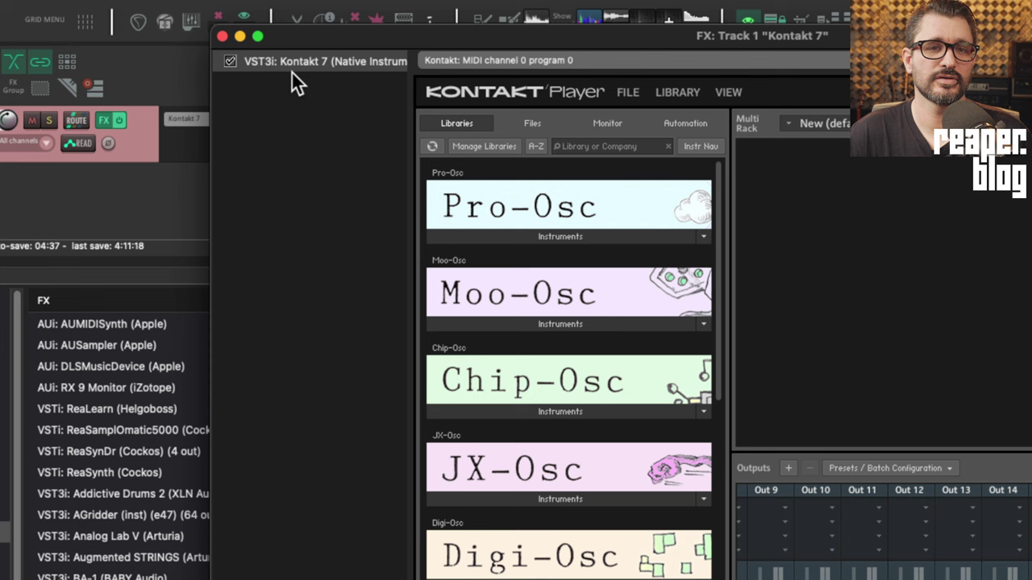
- Build 16 channels of MIDI routing into the Kontakt 7 track
right_click(321, 62)
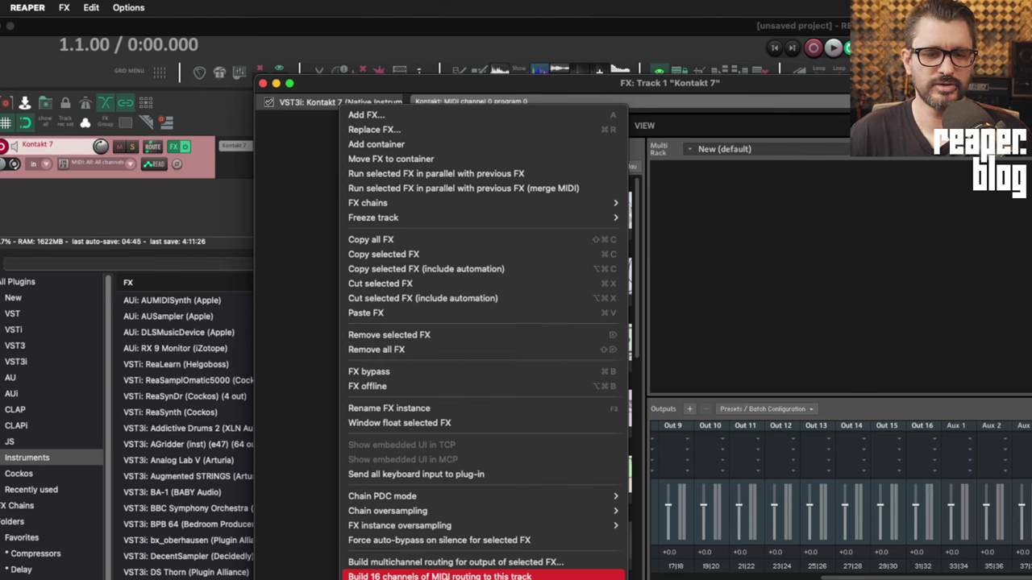
left_click(440, 577)
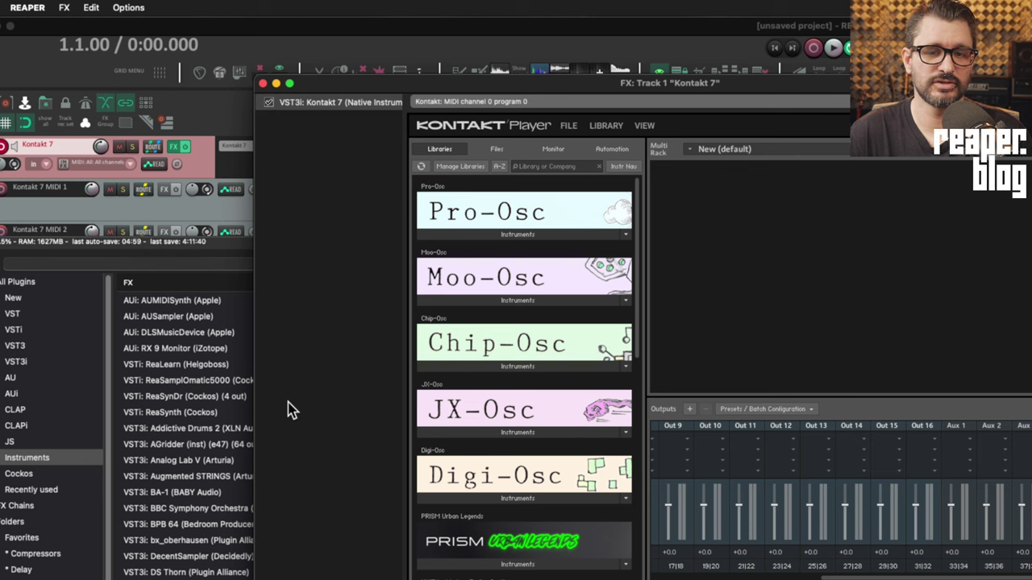
- Build multichannel routing for Kontakt 7's outputs, confirming creation of the KT Out tracks
right_click(324, 105)
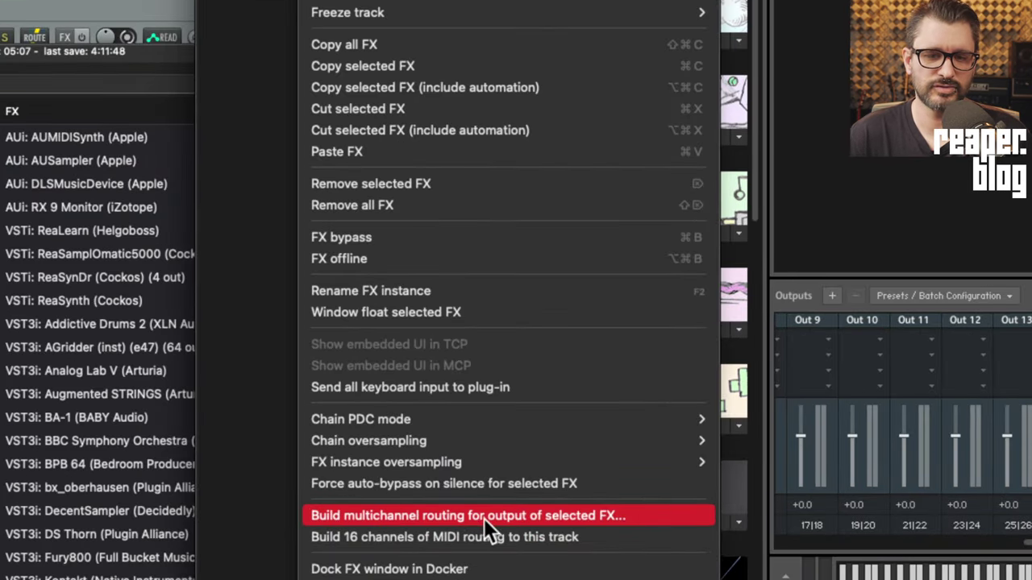
left_click(529, 518)
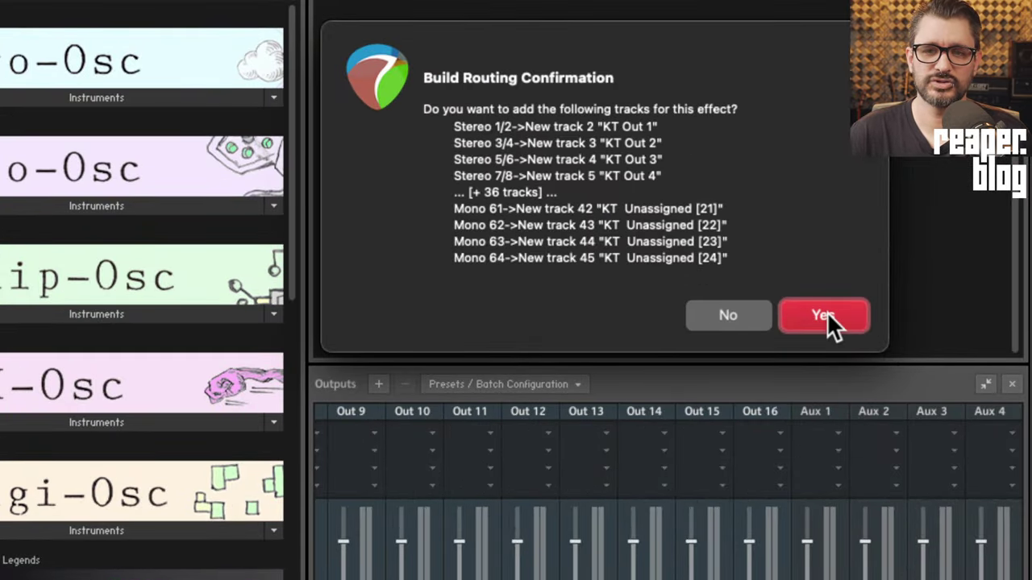
left_click(823, 315)
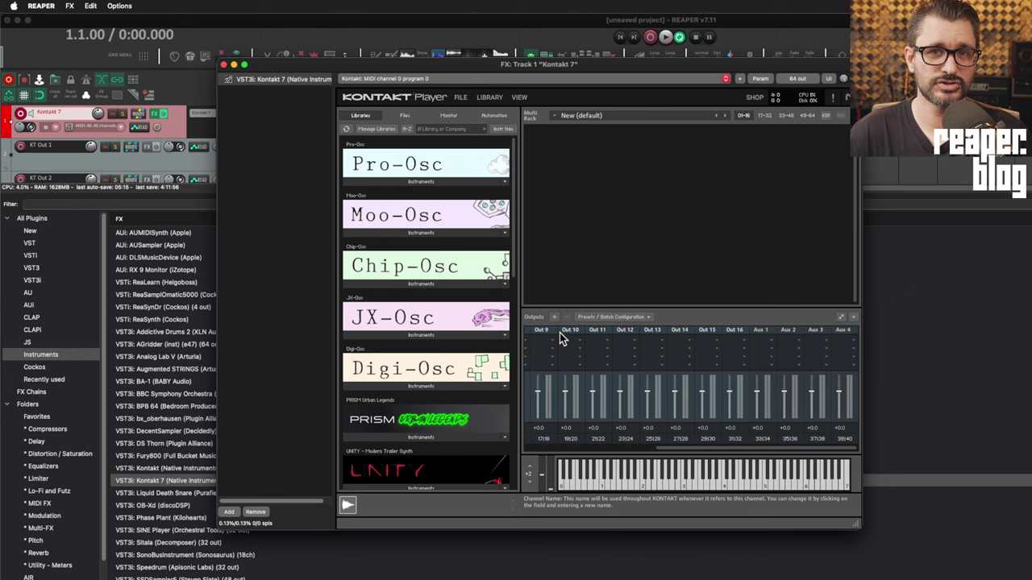
left_click(175, 131)
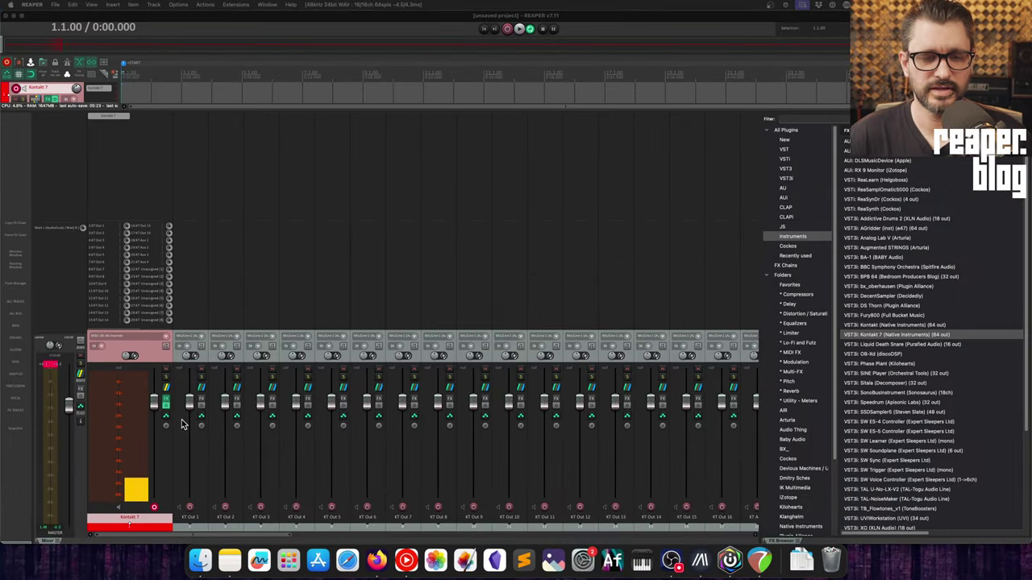
- Deselect the Kontakt 7 mixer strip beside its KT Out tracks
left_click(129, 509)
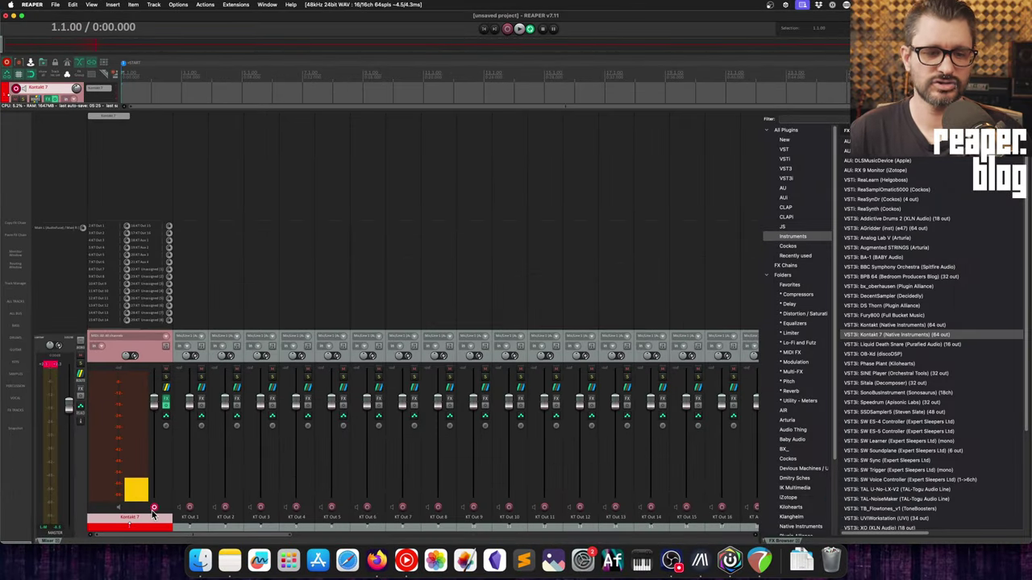
left_click(150, 520)
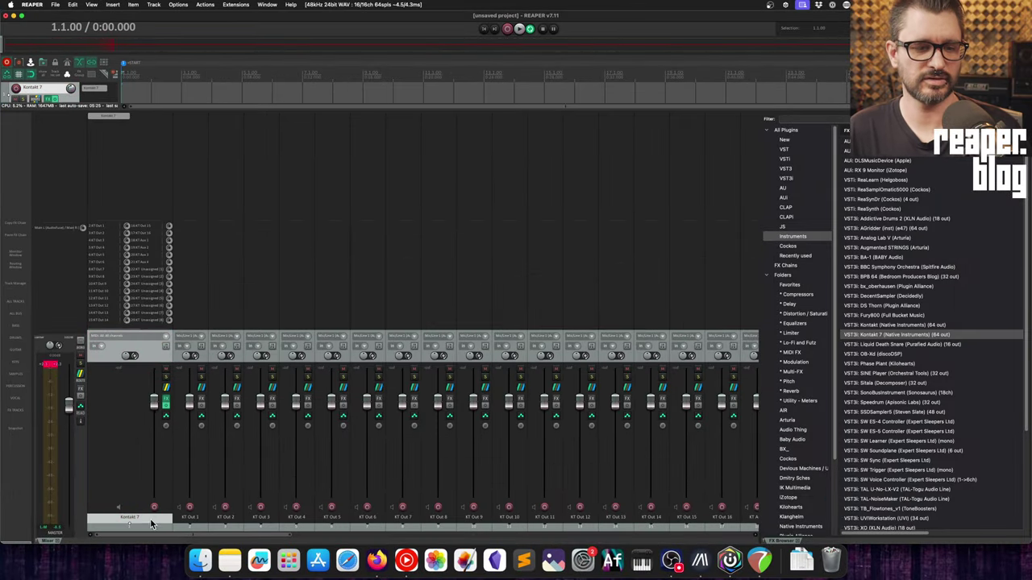
- Reduce the Kontakt 7 track's channel count below 64 in its routing window, then close it
left_click(167, 400)
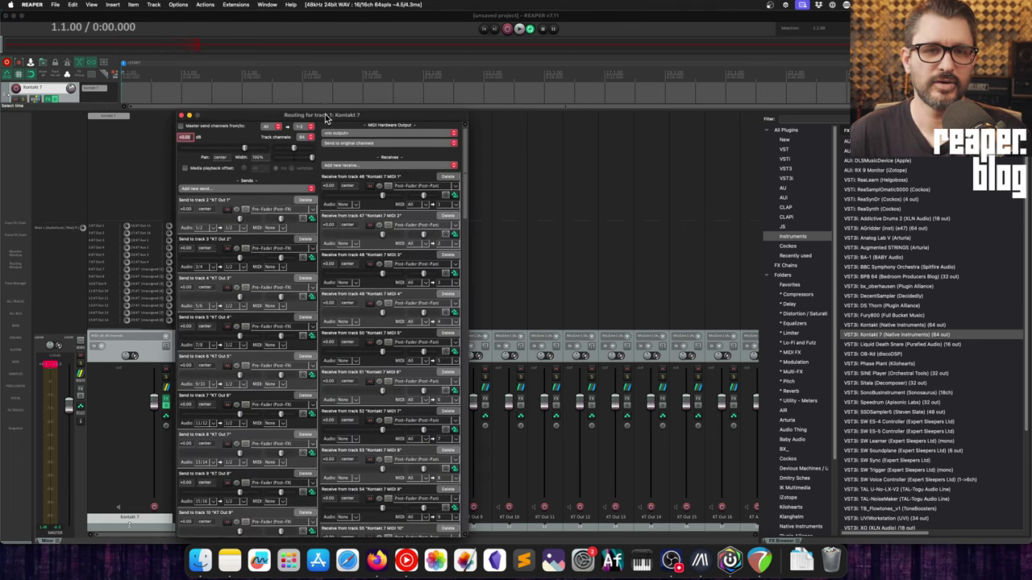
left_click_drag(327, 119, 324, 69)
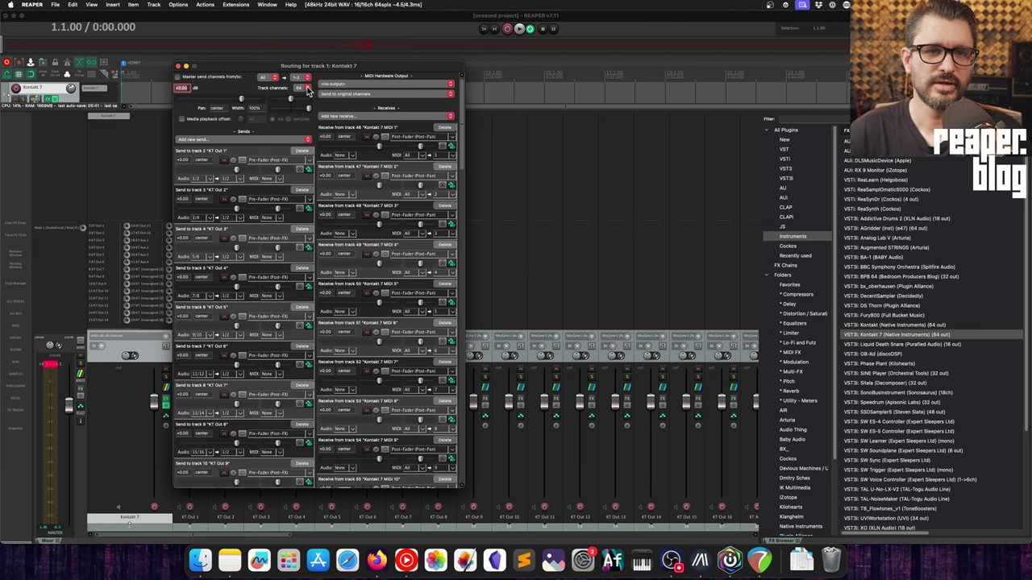
left_click(306, 88)
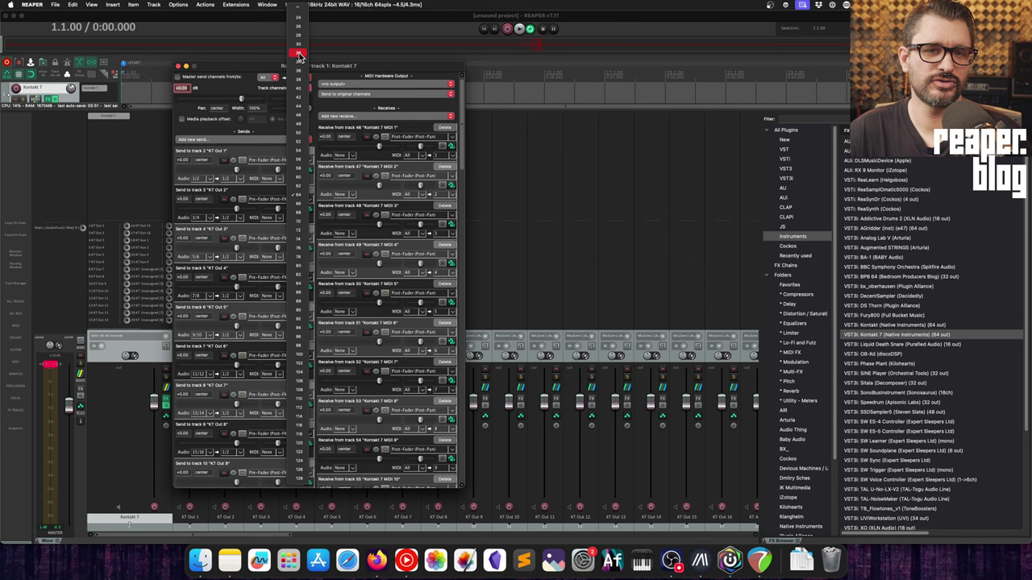
left_click(300, 94)
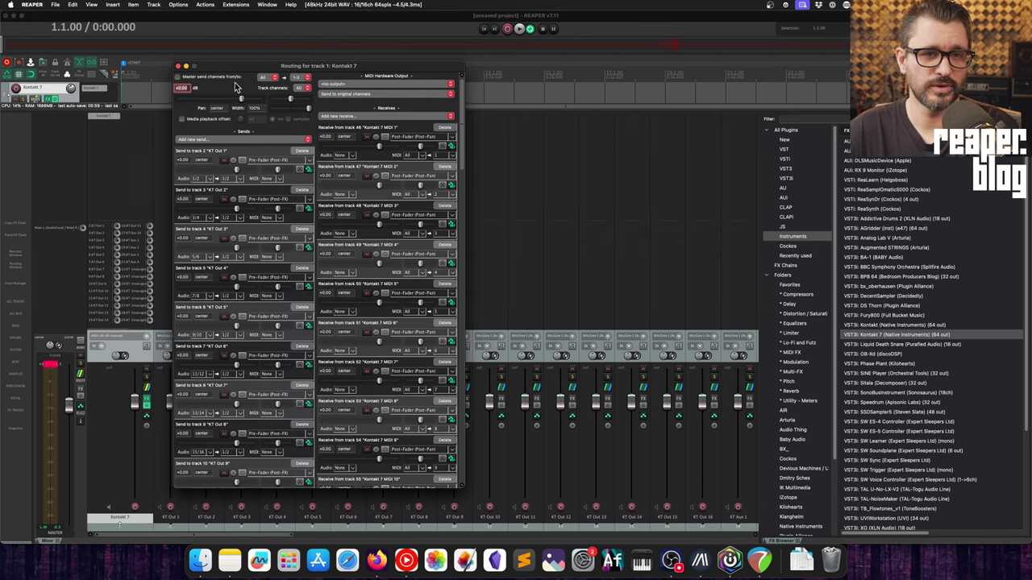
left_click(178, 67)
- Select KT Aux 1 through KT Aux 4 in the mixer and colour them green
left_click(133, 524)
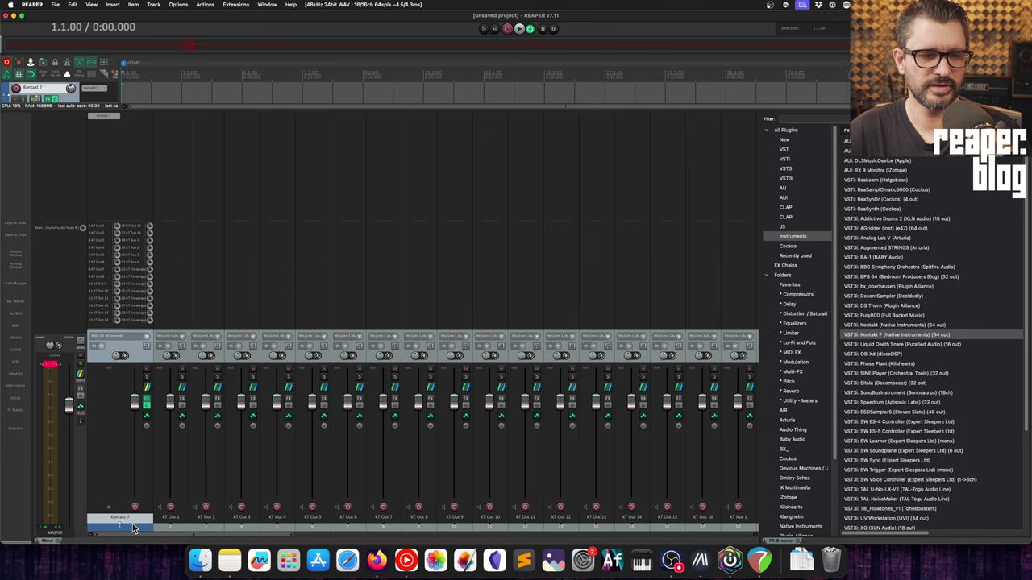
left_click(171, 528)
scroll(242, 535, "right", 4)
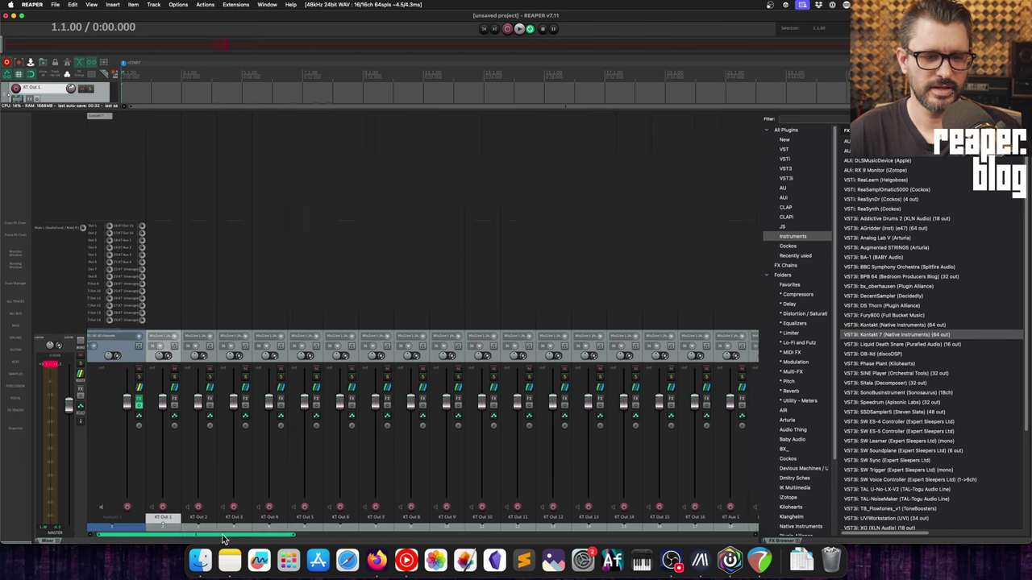
scroll(261, 536, "right", 8)
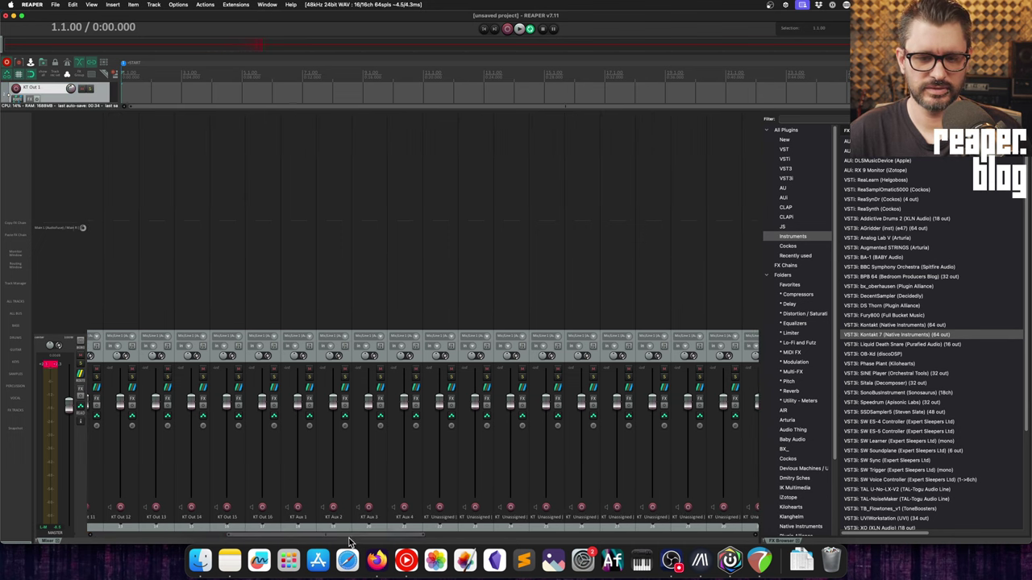
left_click(272, 531, "shift")
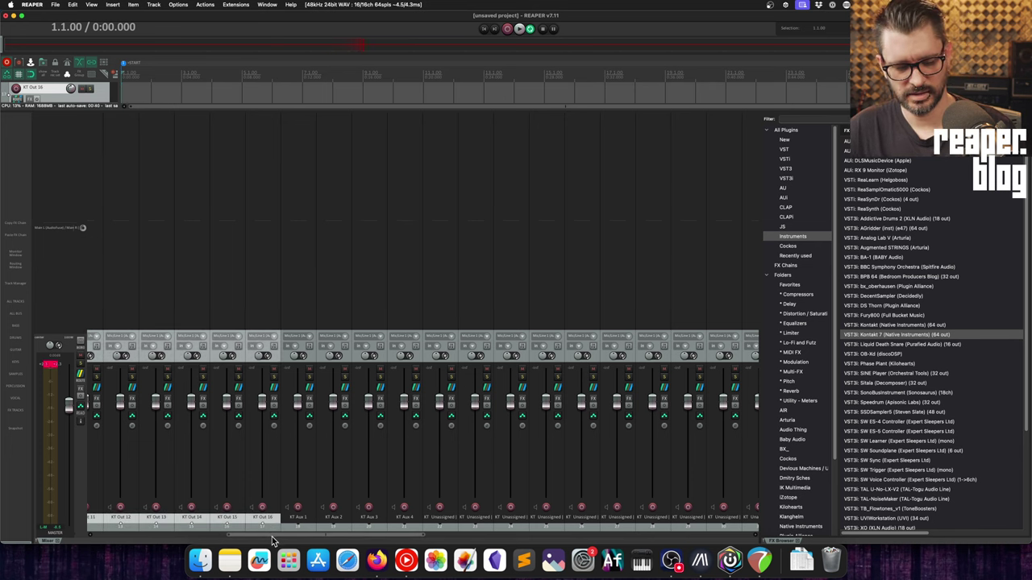
left_click(297, 529)
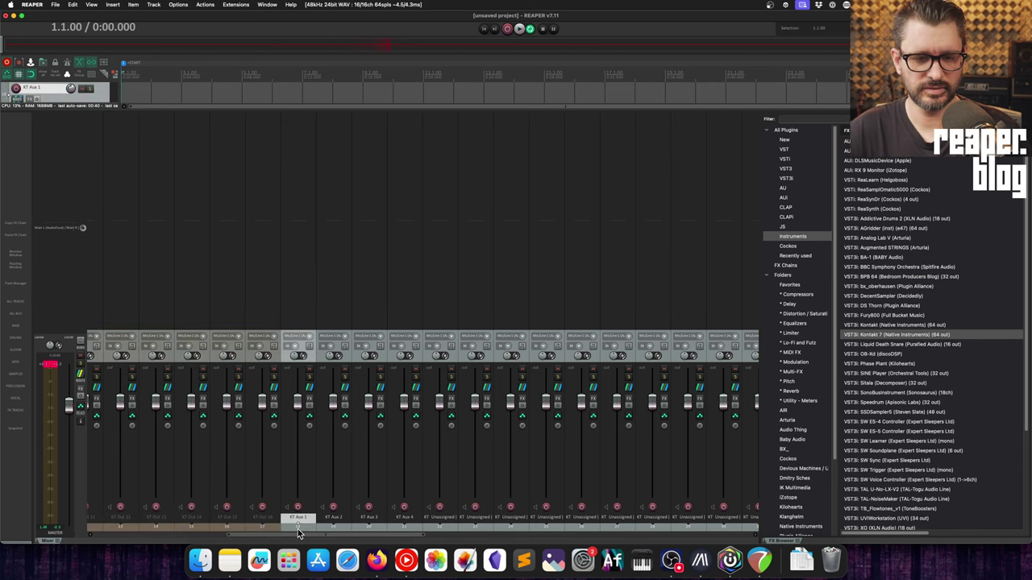
left_click(416, 532, "shift")
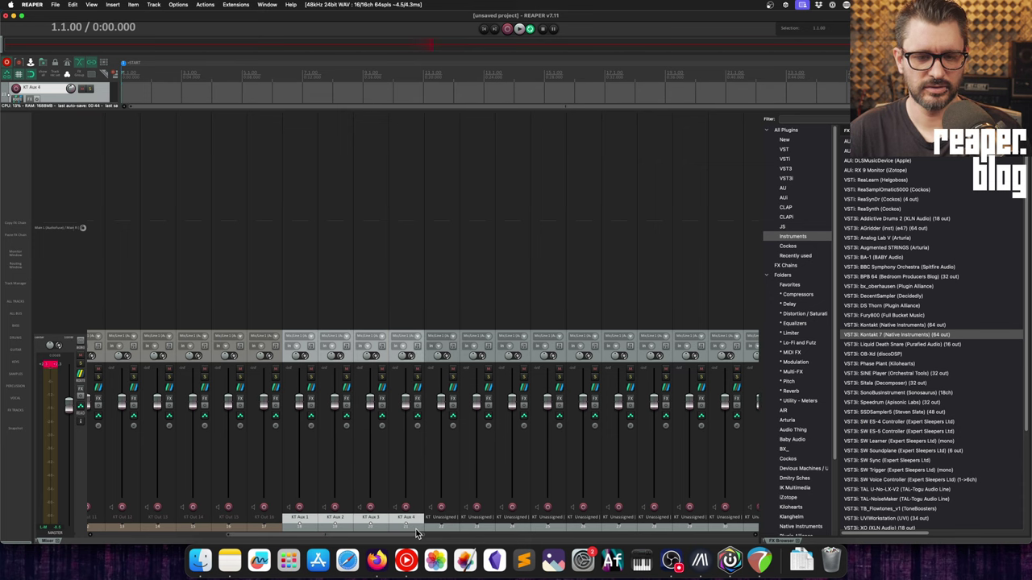
key("alt+c")
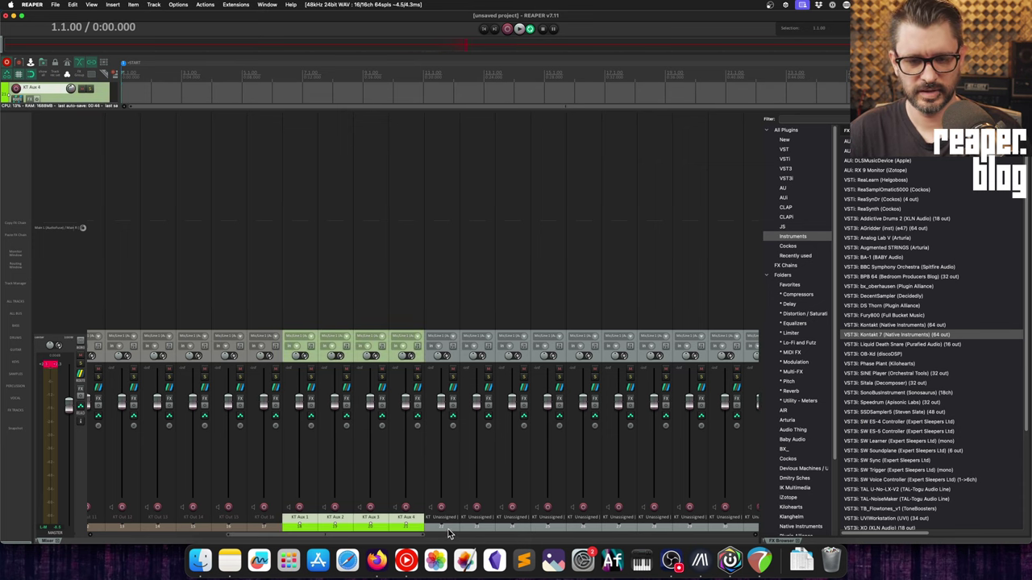
- Delete the 24 KT Unassigned tracks from the project
left_click_drag(399, 537, 671, 536)
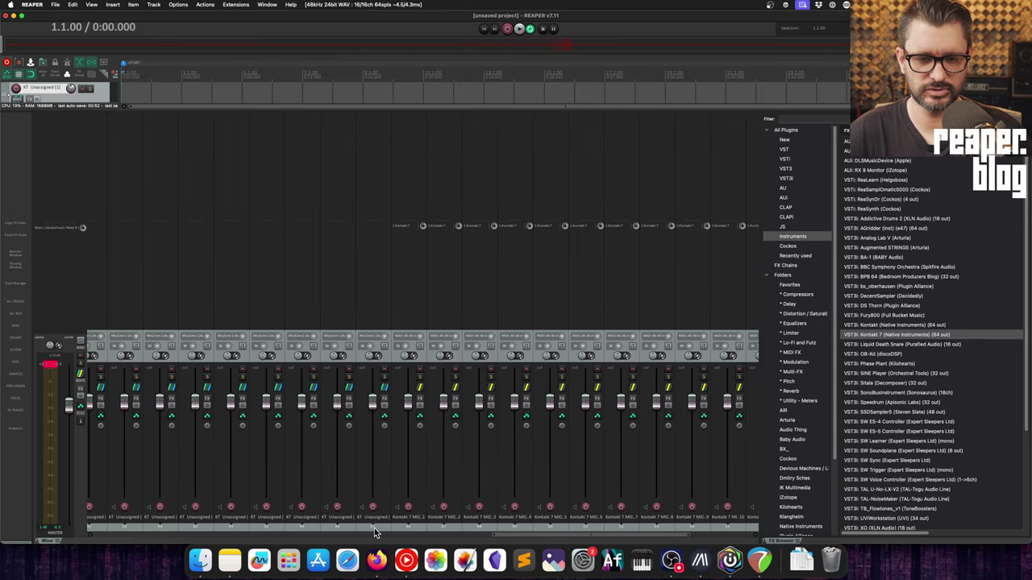
left_click(374, 528, "shift")
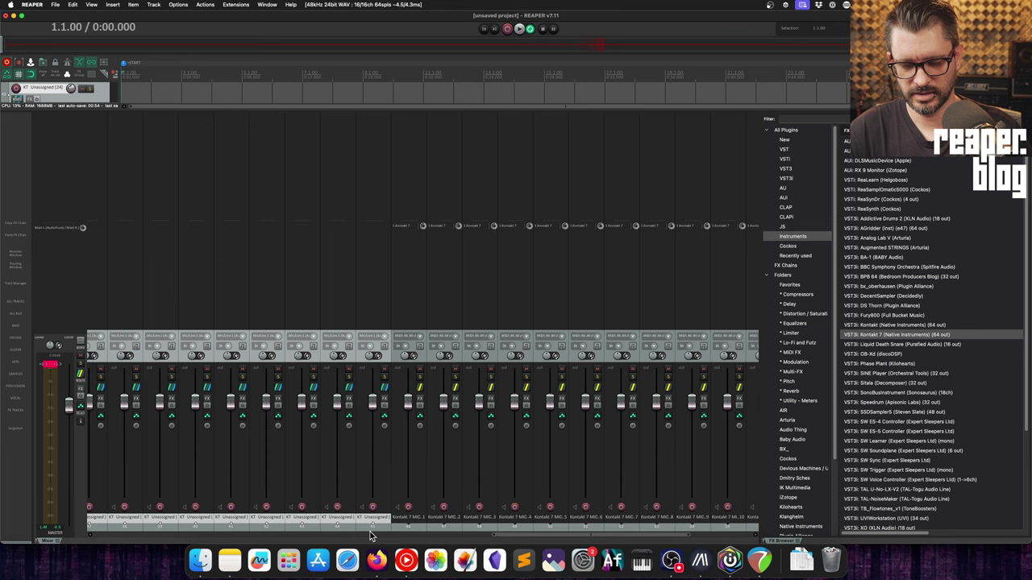
key("Delete")
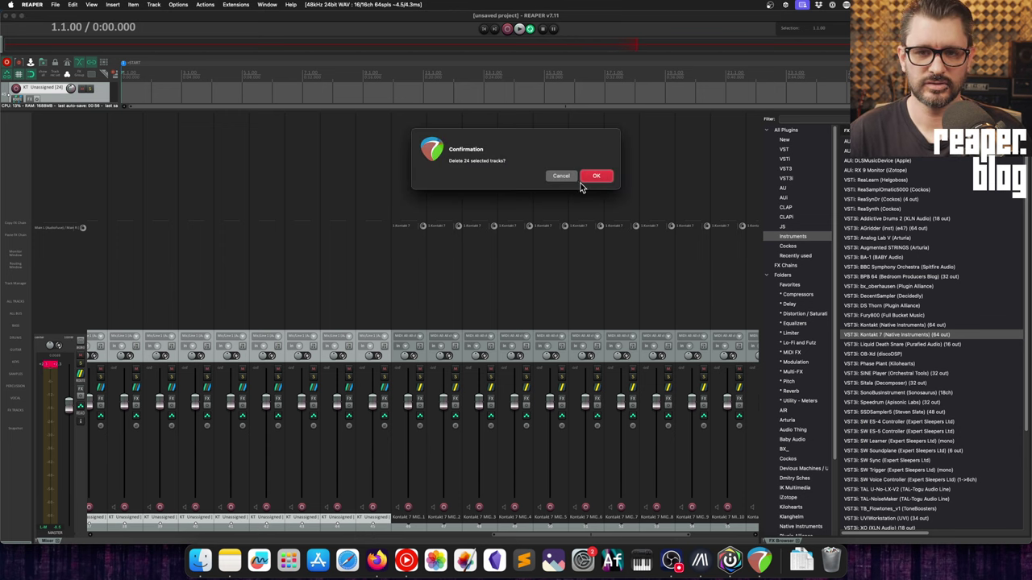
left_click(595, 177)
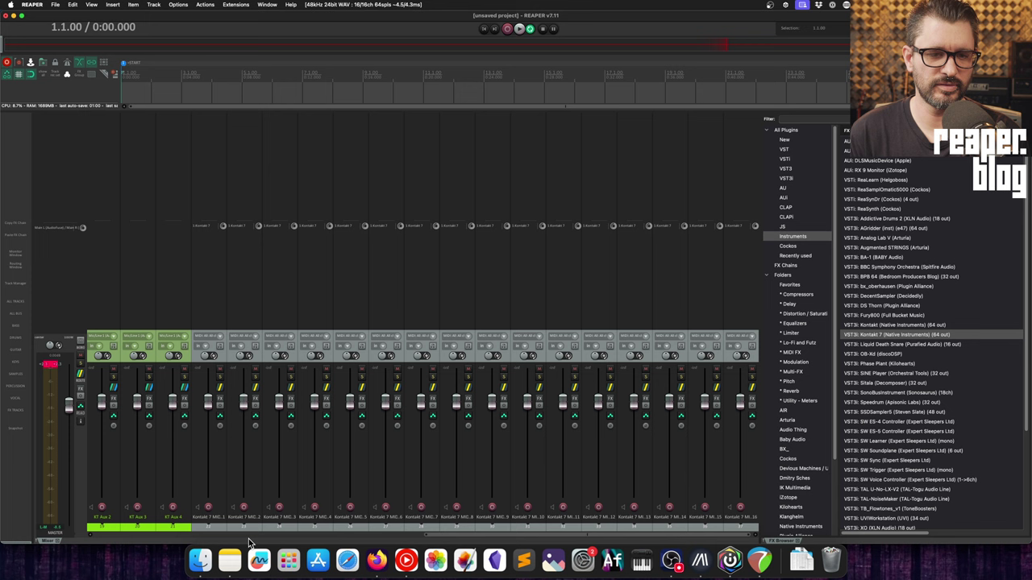
- Colour the Kontakt 7 MIDI 1–16 tracks yellow-tan and scroll the mixer back to the start
left_click(743, 529, "shift")
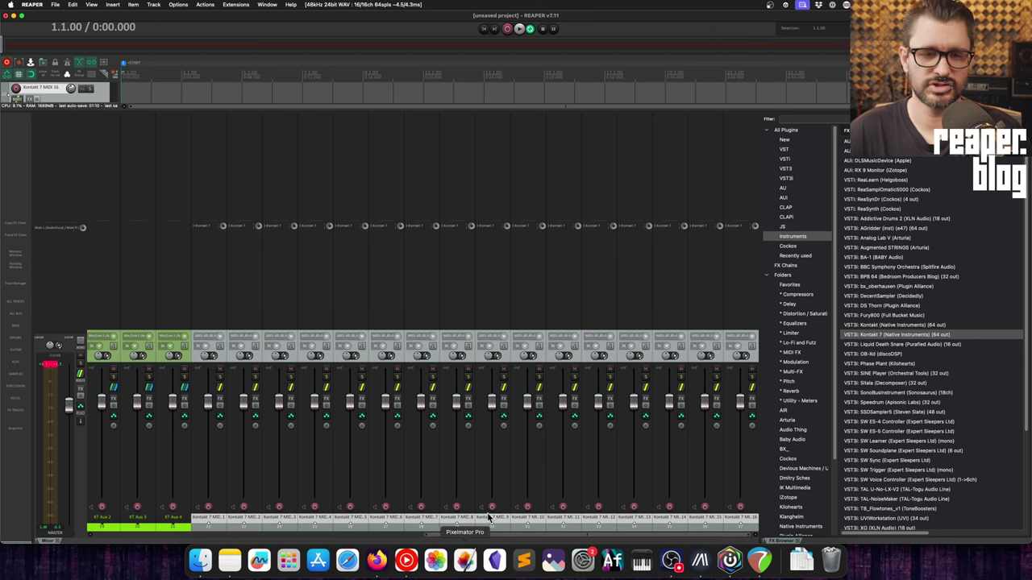
key("super+a")
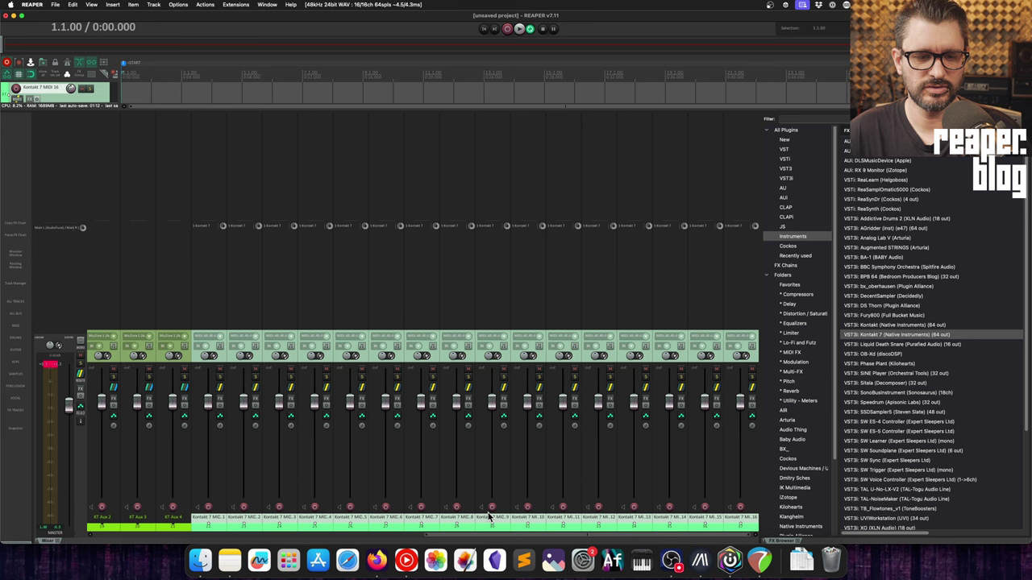
key("shift+c")
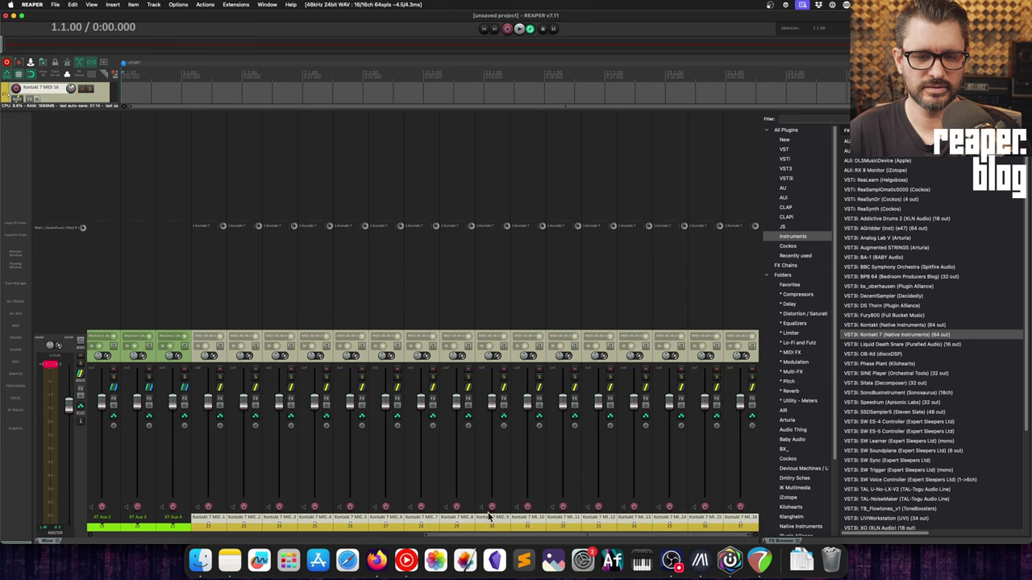
left_click_drag(487, 533, 134, 530)
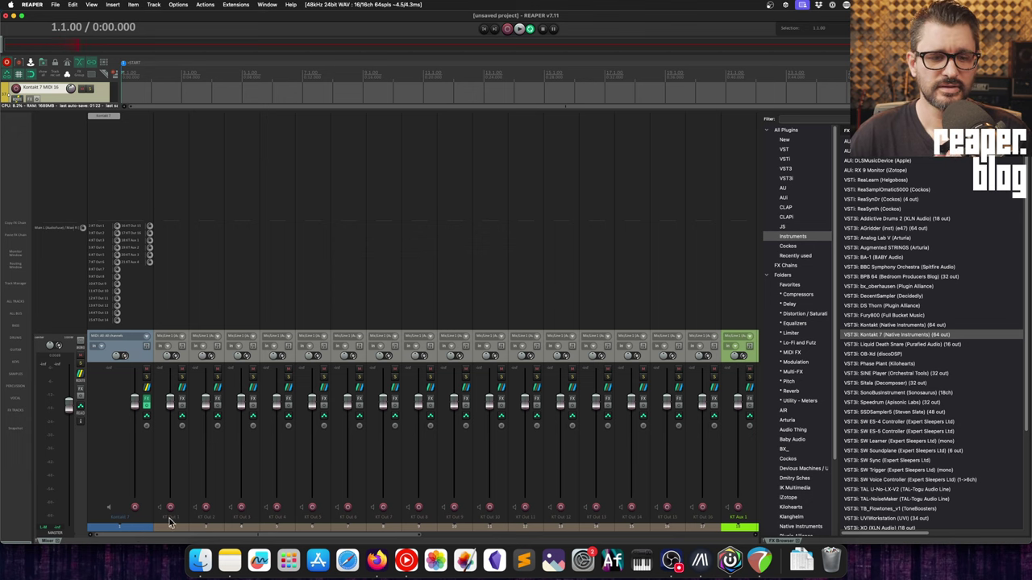
- Close the mixer and open the Track Manager from the View menu
key("super+m")
scroll(266, 442, "down", 2)
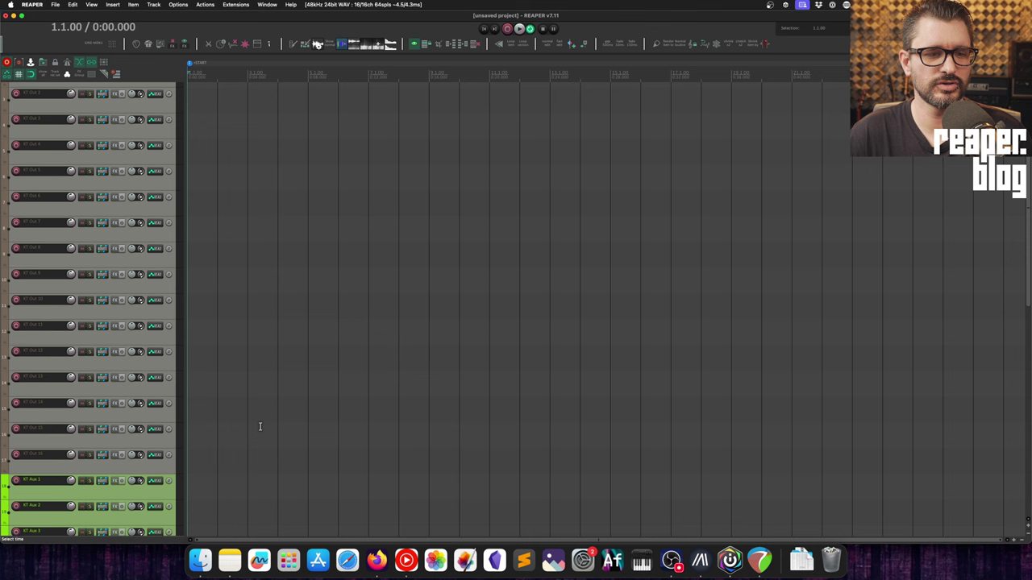
scroll(258, 426, "up", 2)
left_click(112, 5)
mouse_move(96, 6)
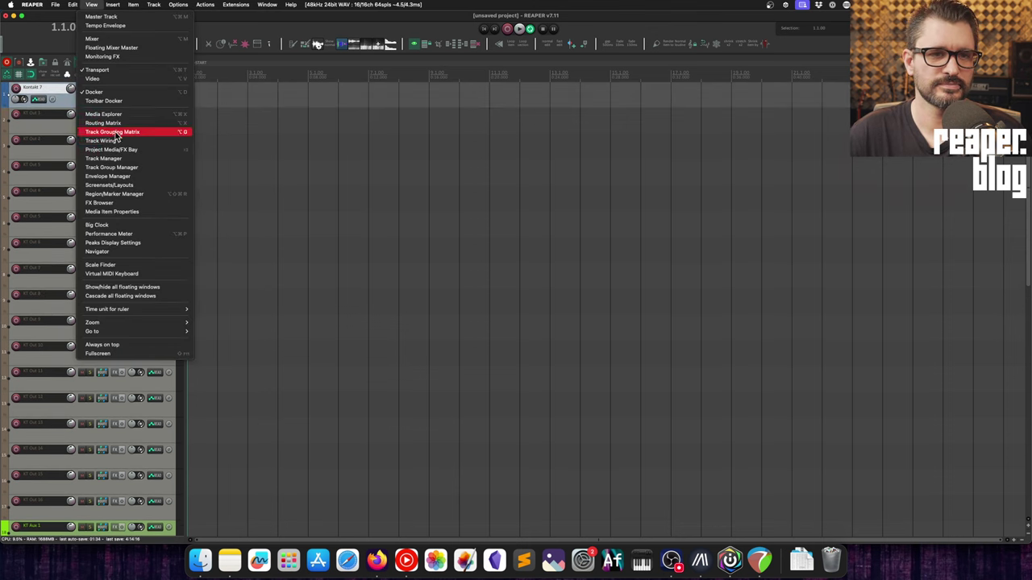
left_click(103, 158)
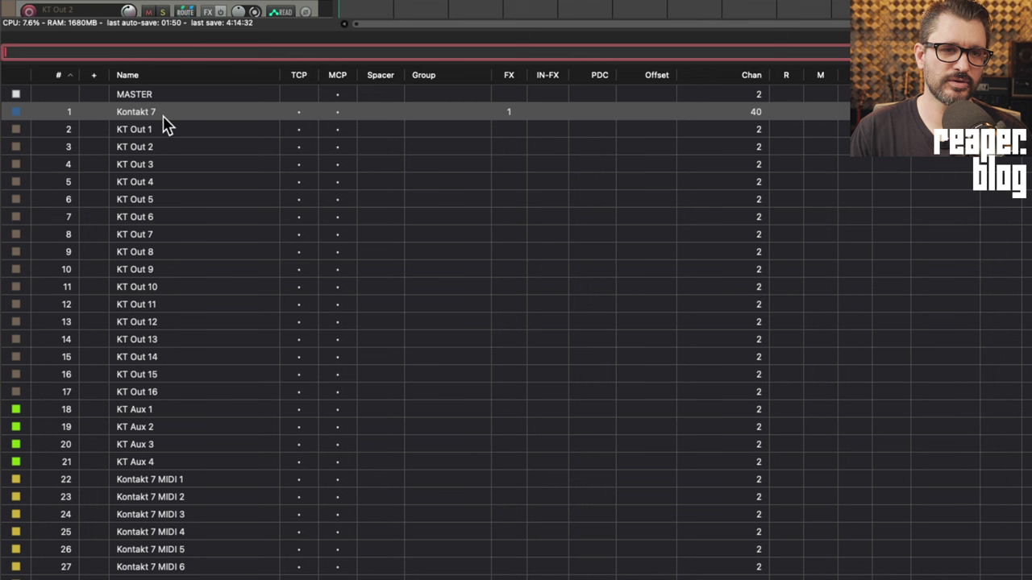
- Review the 37 tracks, selecting the KT Out, KT Aux and Kontakt 7 MIDI rows
left_click(216, 131)
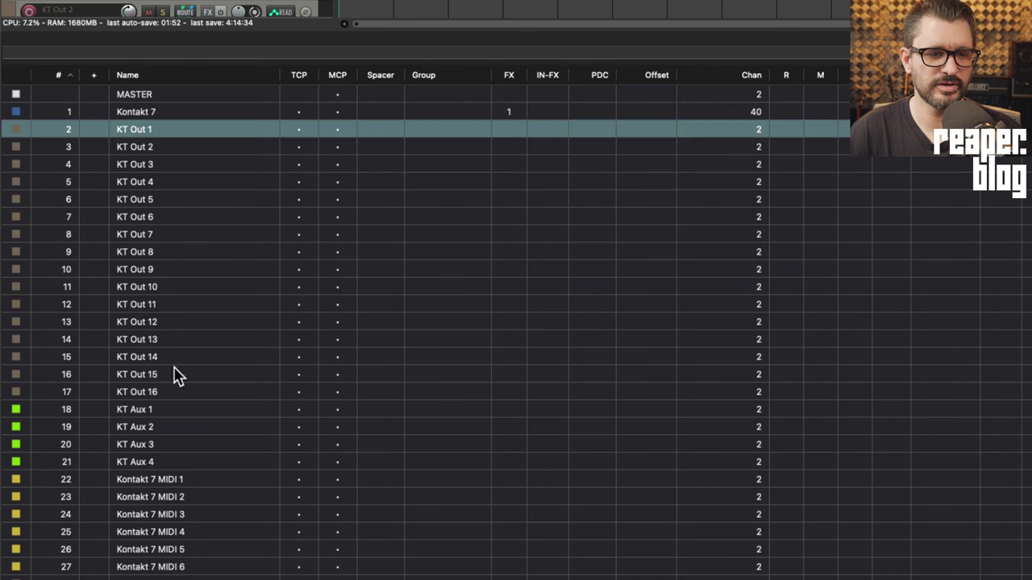
left_click(176, 463)
left_click(182, 411)
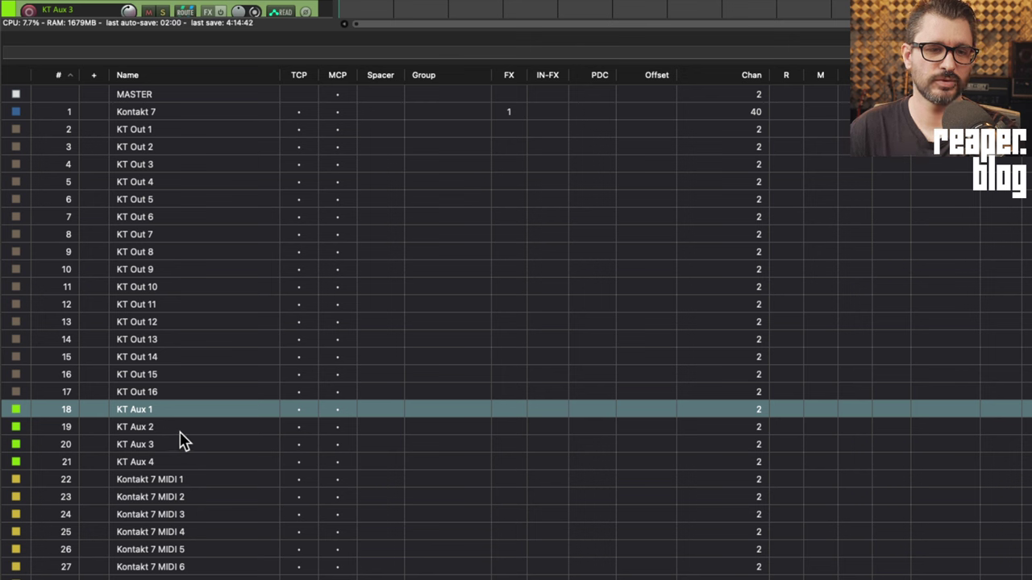
left_click(176, 390)
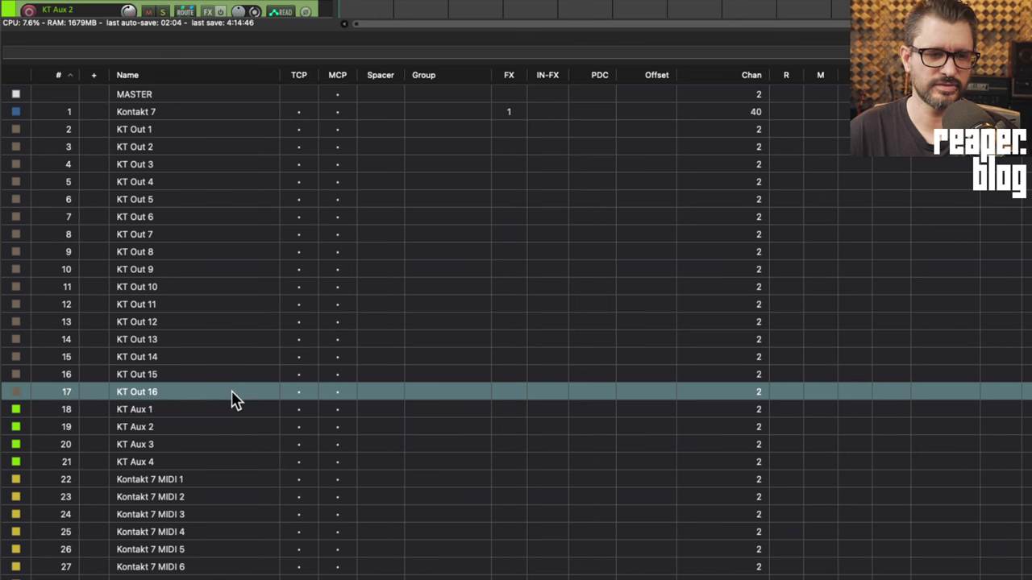
left_click(174, 131)
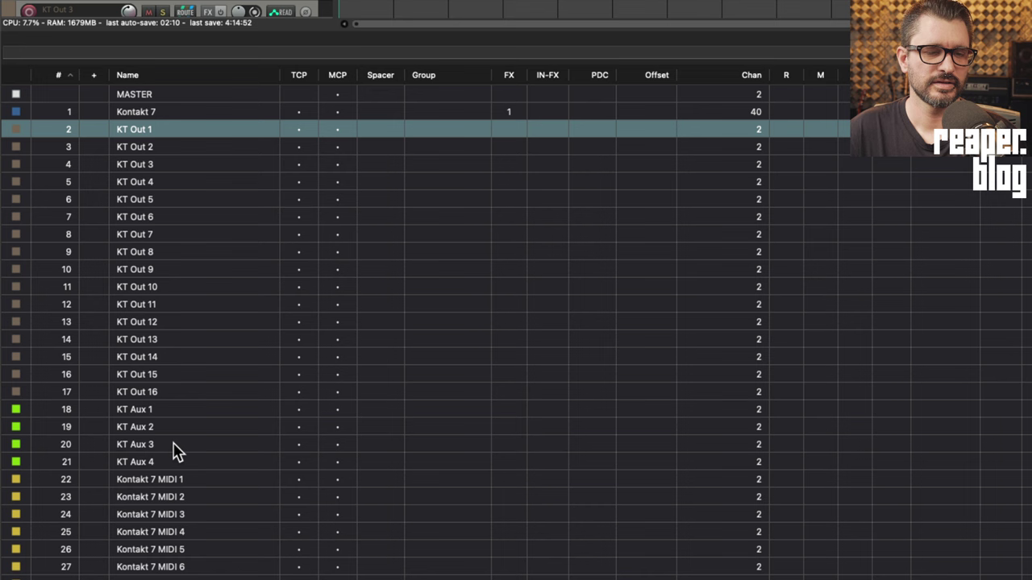
scroll(177, 452, "down", 5)
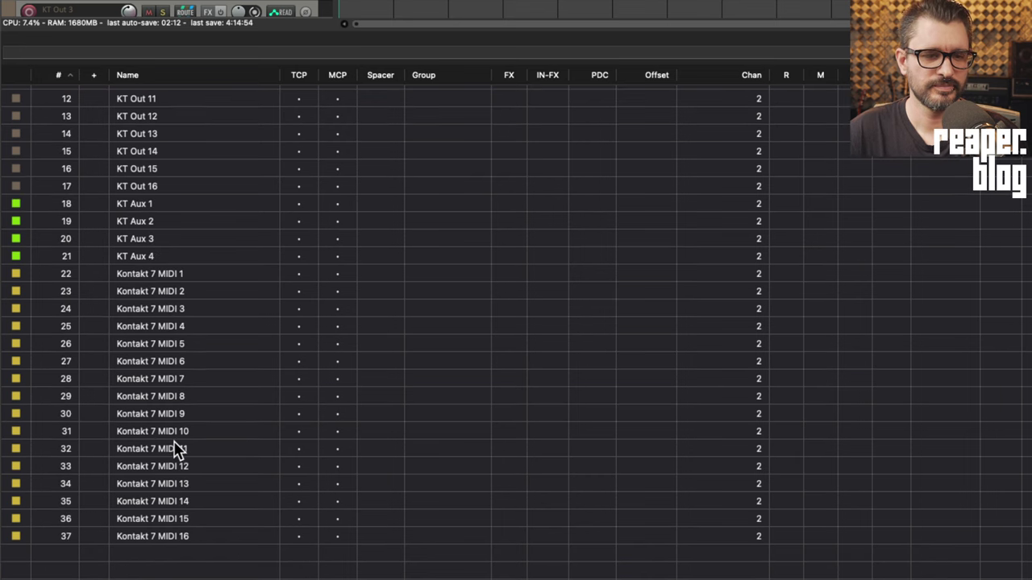
left_click(187, 276)
left_click(189, 536)
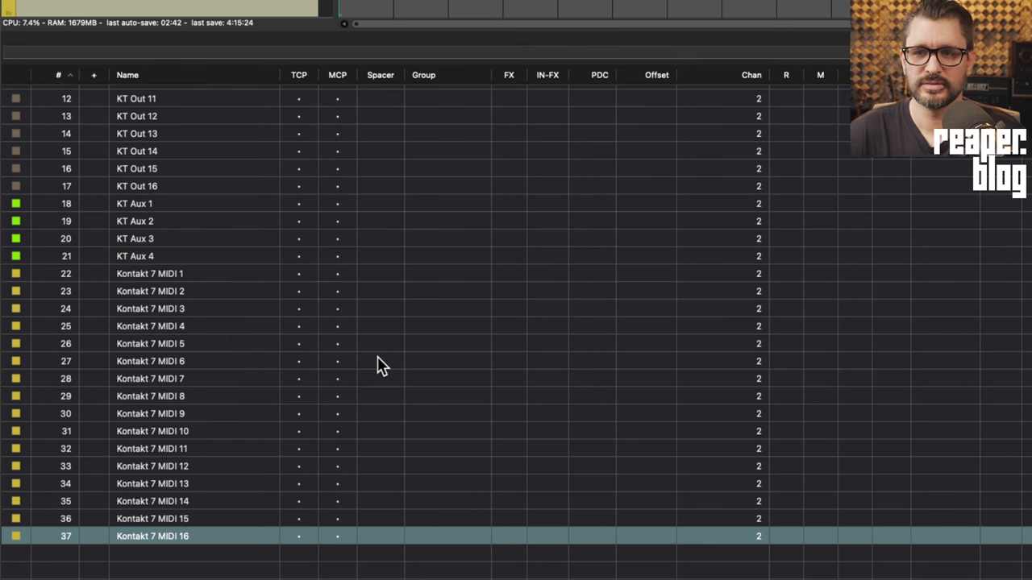
- In Track Manager, hide the Kontakt 7 MIDI tracks from the mixer and the KT Out/Aux tracks from the arrange view
left_click(362, 273)
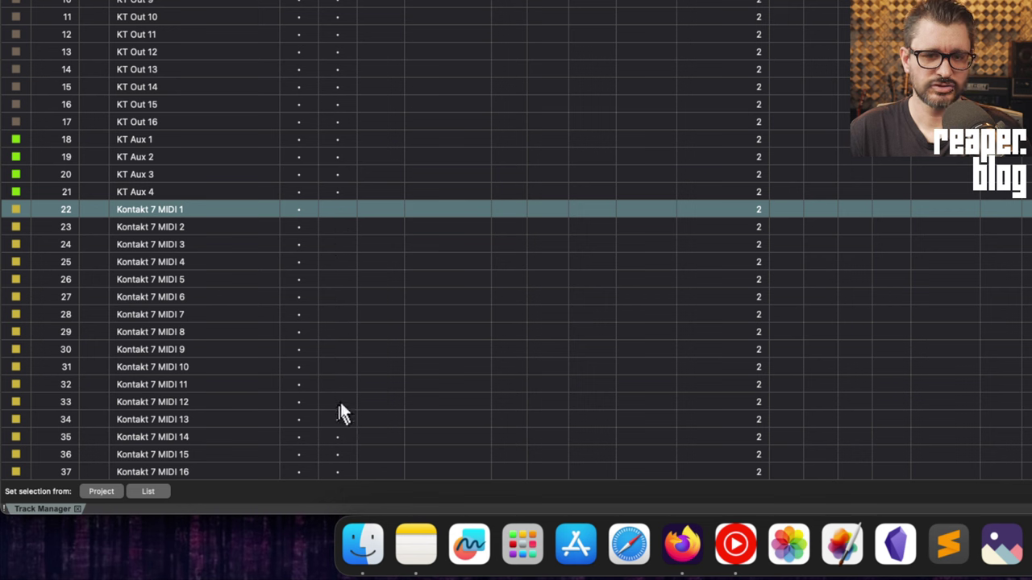
left_click_drag(337, 437, 330, 484)
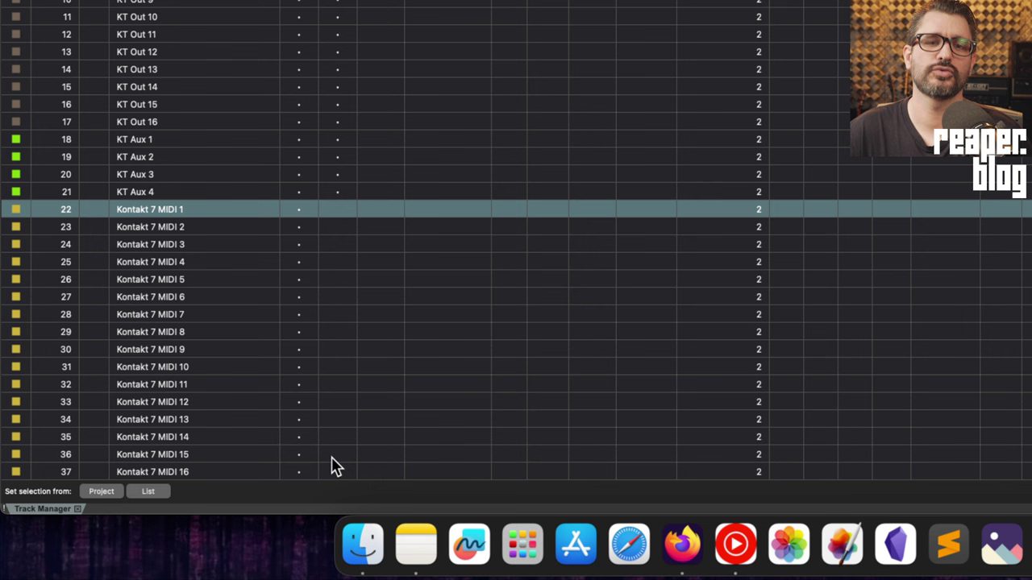
left_click(299, 194)
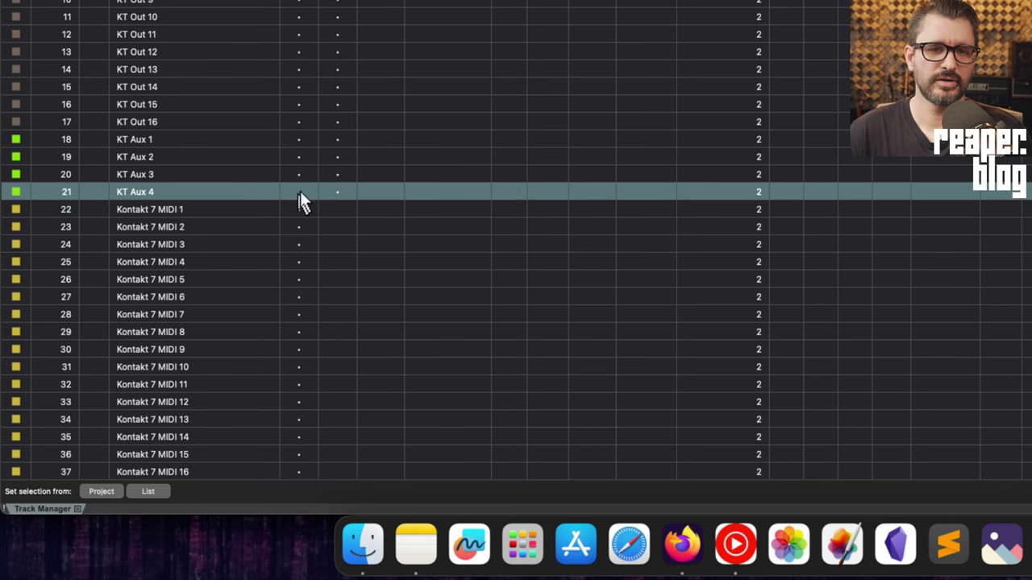
scroll(296, 77, "up", 2)
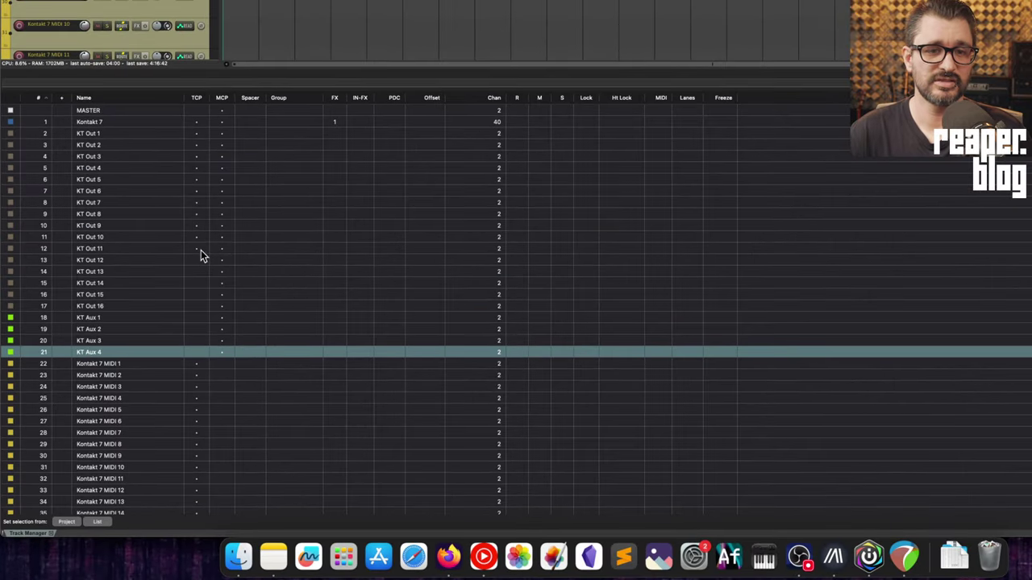
left_click_drag(200, 250, 197, 135)
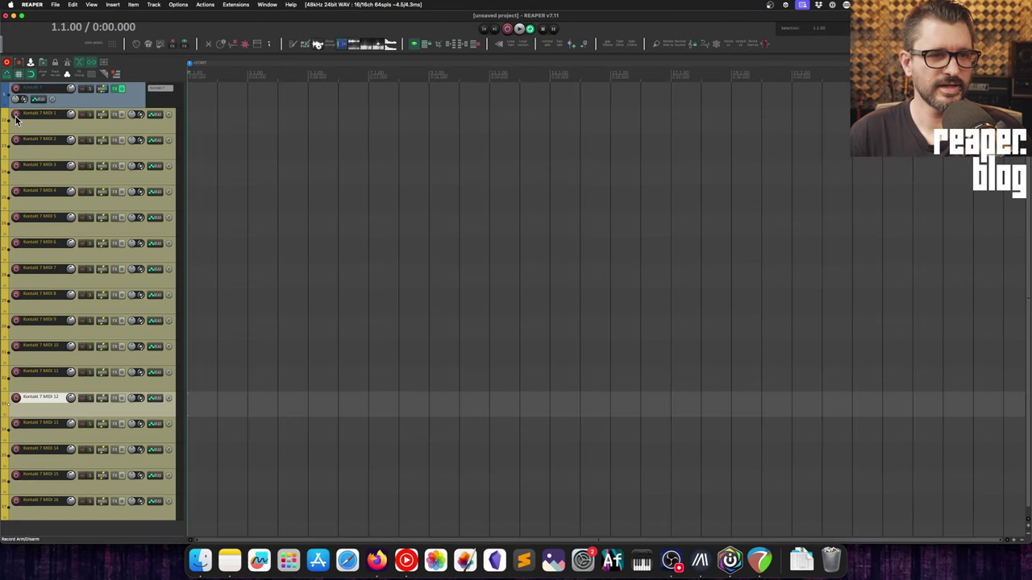
- Record-arm all sixteen Kontakt 7 MIDI tracks at once from one arm button
left_click(15, 366, "ctrl")
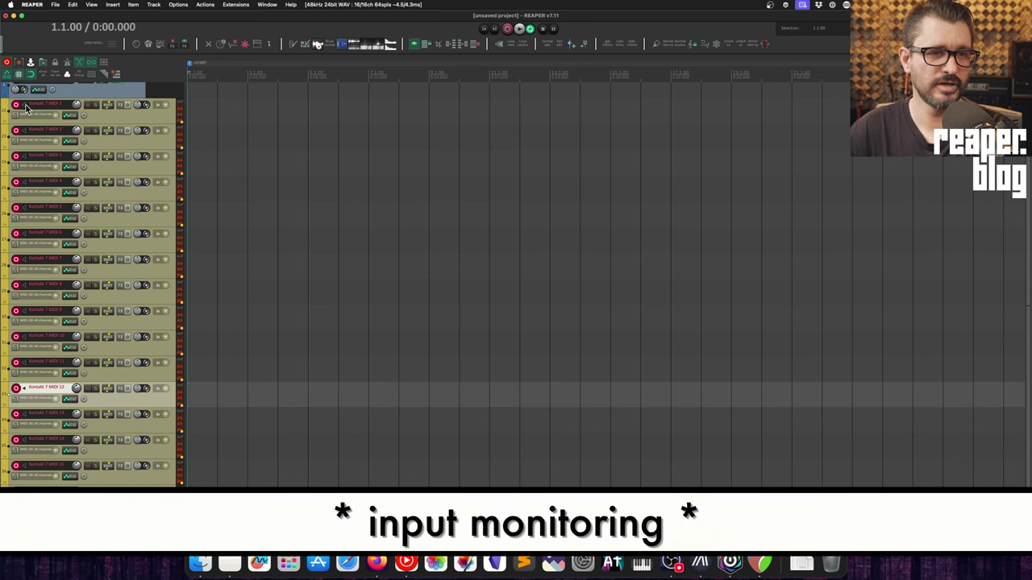
- Enable input monitoring on every MIDI track, disarm them all, then arm only Kontakt 7 MIDI 1
left_click_drag(26, 108, 34, 461)
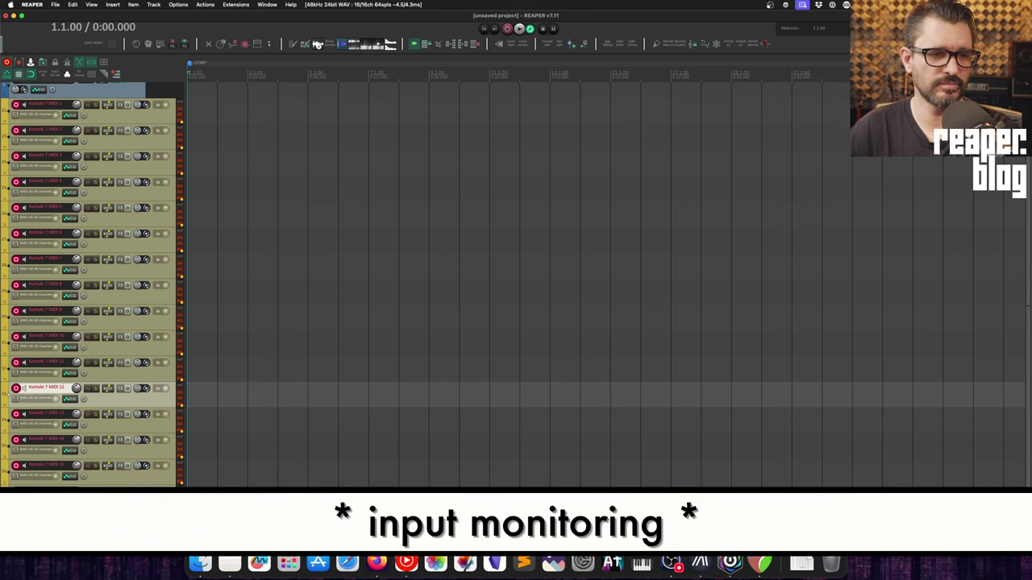
left_click_drag(16, 476, 53, 216)
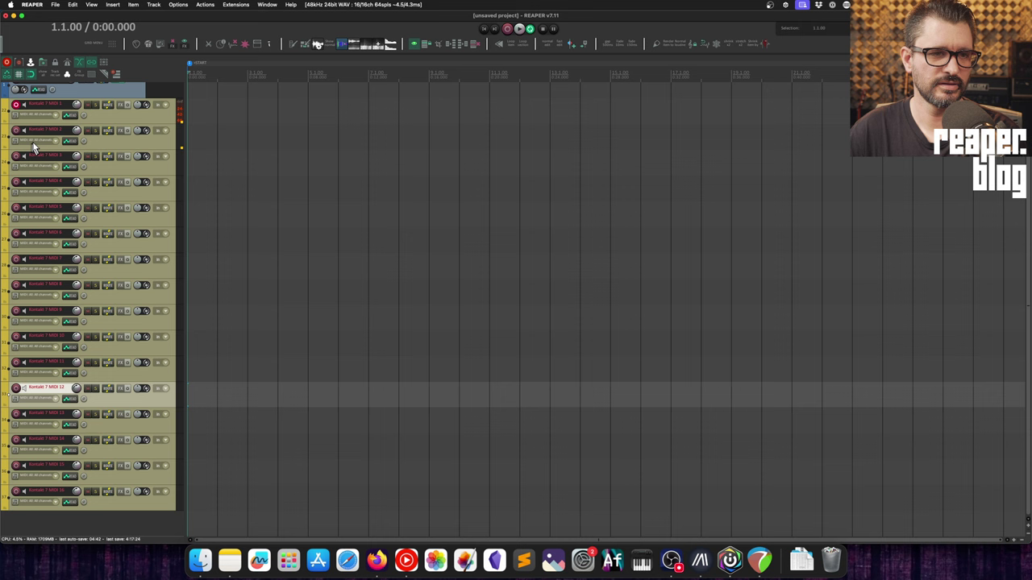
left_click_drag(33, 148, 18, 105)
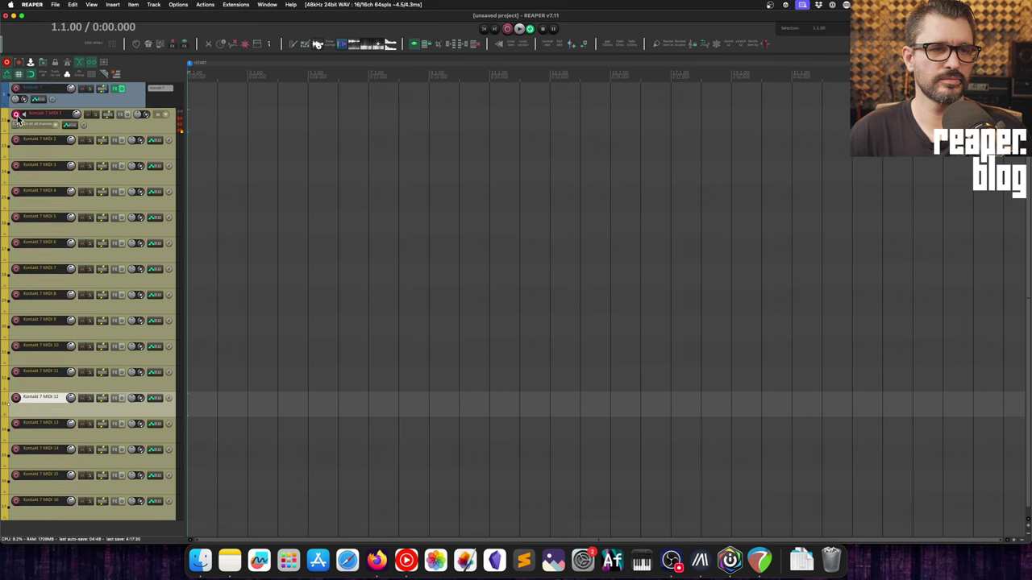
left_click(95, 129)
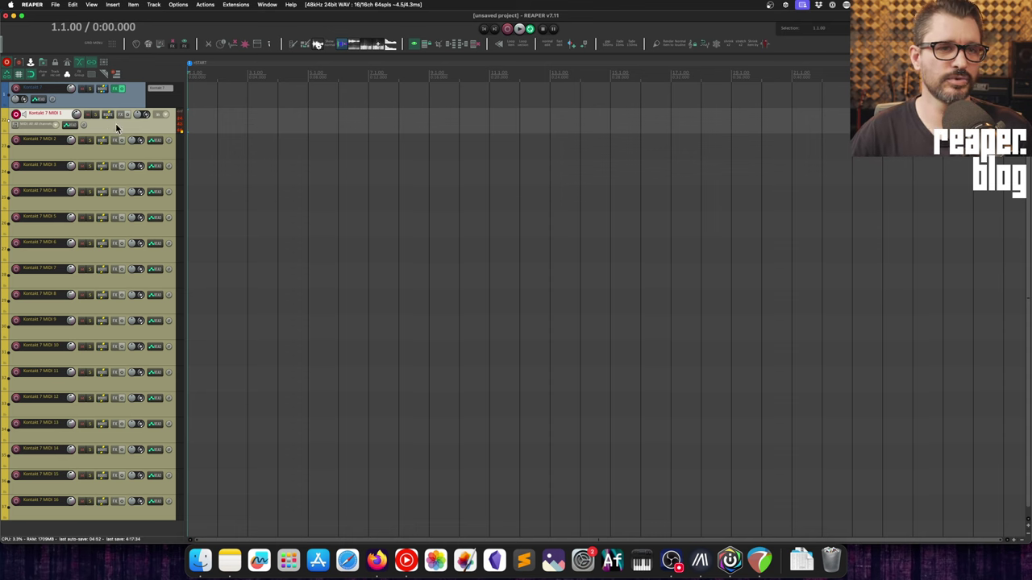
- Load A Whiter Shade.nki from the Factory Library into Kontakt and set its MIDI channel to A 1
left_click(162, 91)
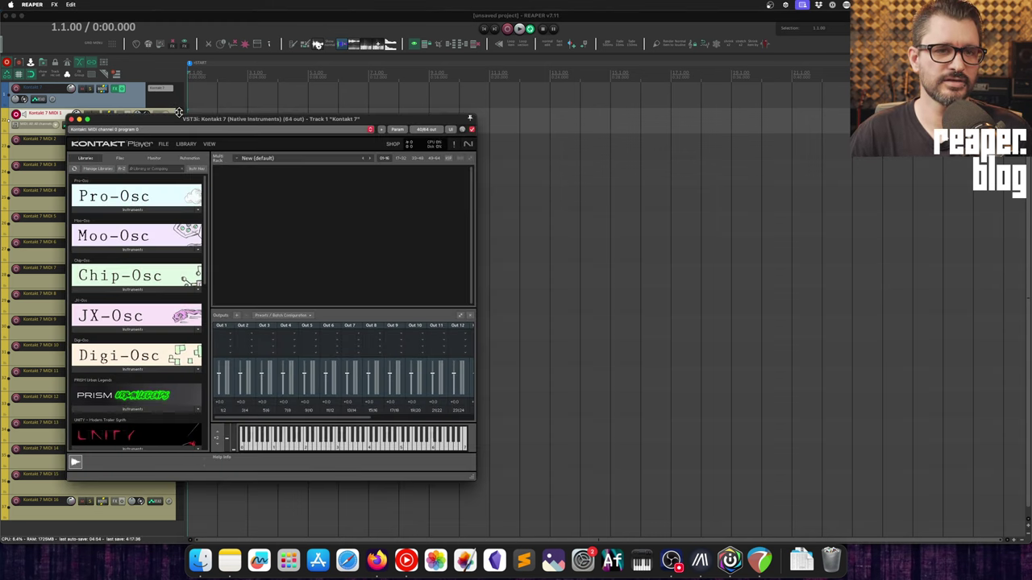
left_click_drag(167, 119, 375, 92)
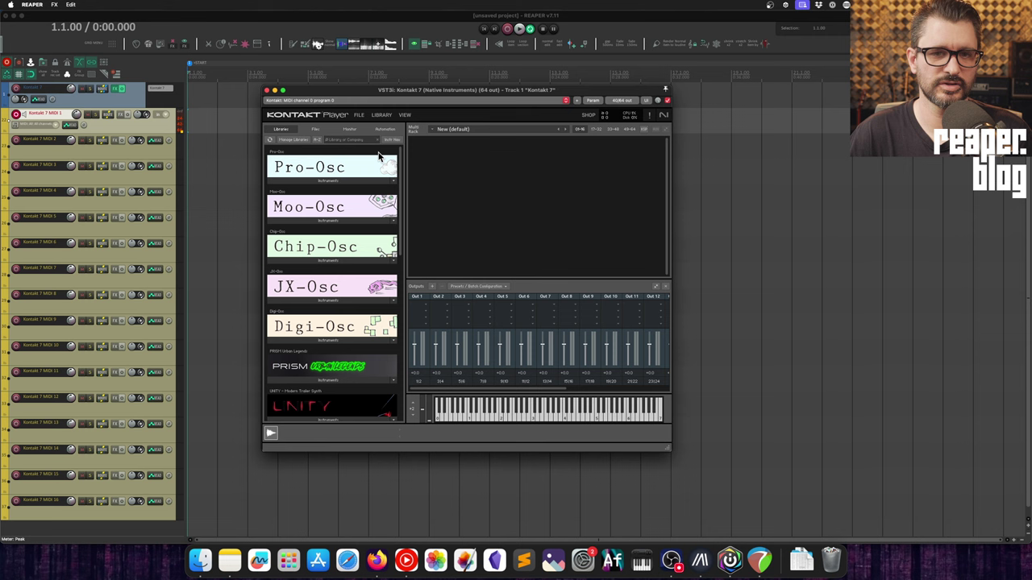
scroll(368, 242, "down", 5)
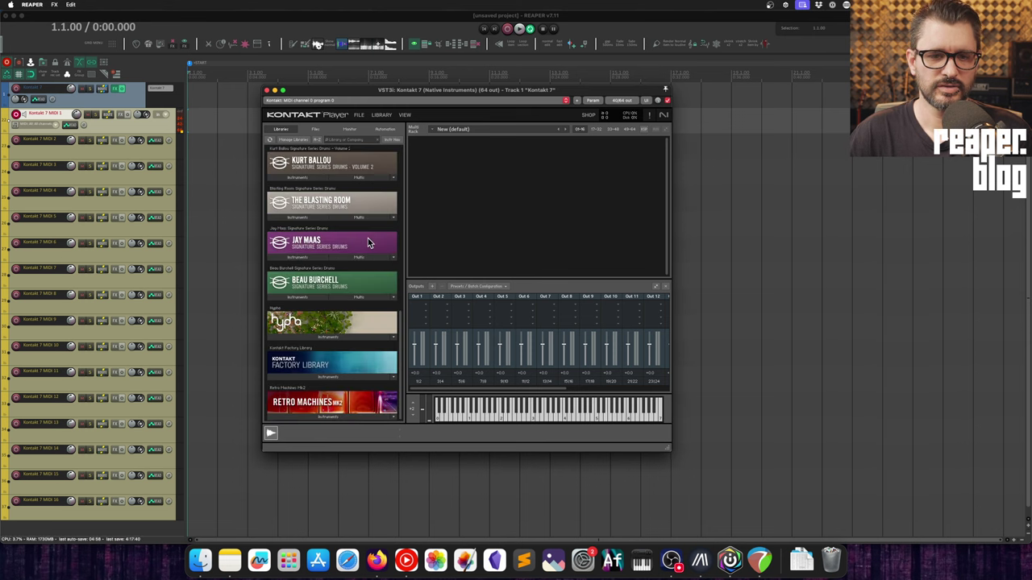
left_click(315, 378)
scroll(314, 378, "down", 1)
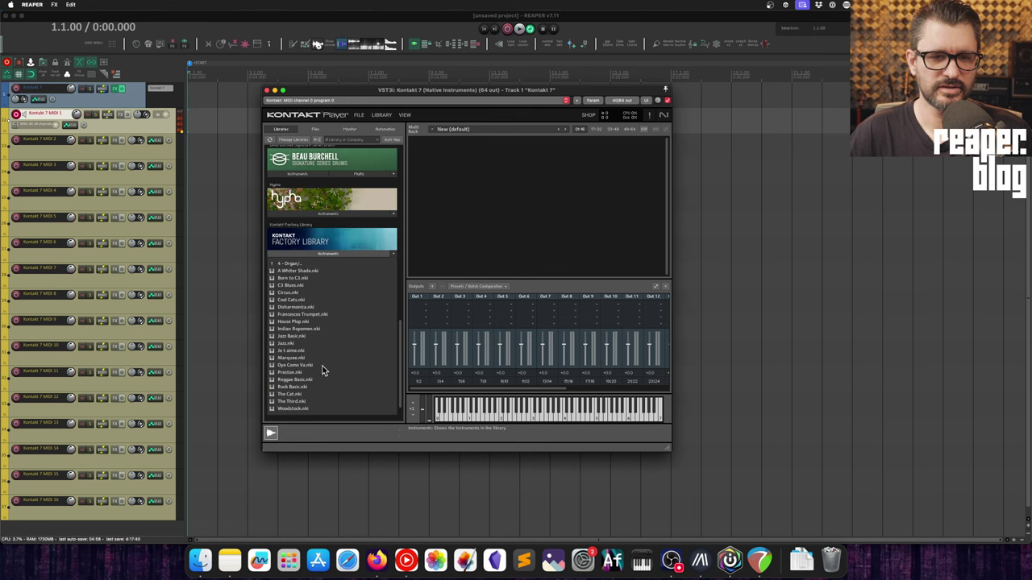
double_click(282, 270)
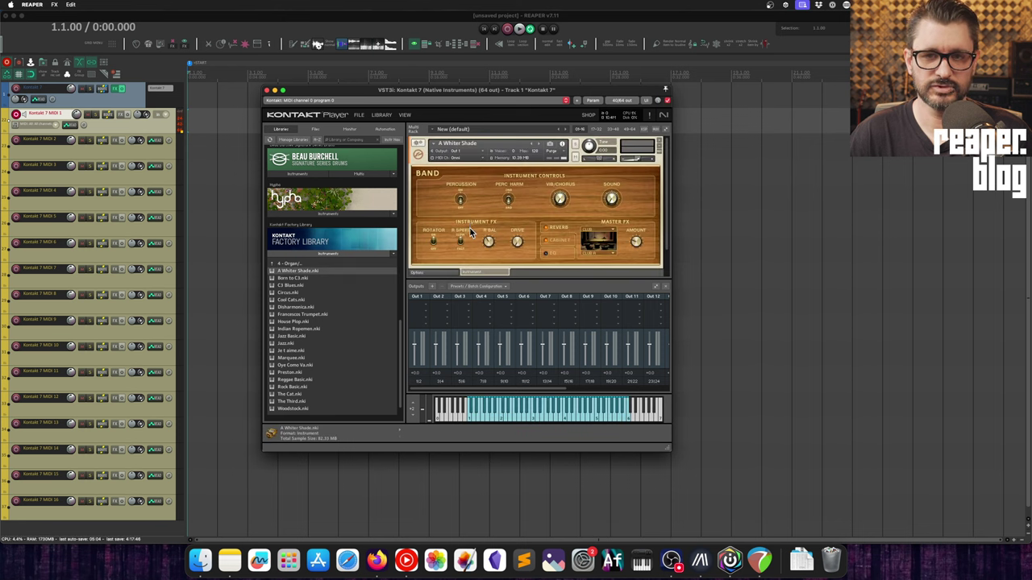
left_click(461, 158)
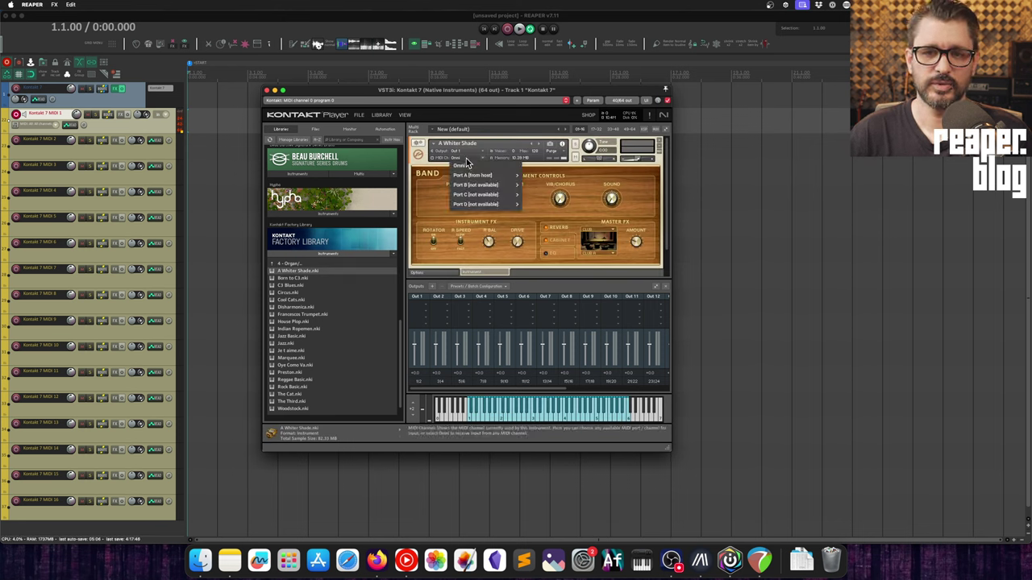
left_click(538, 177)
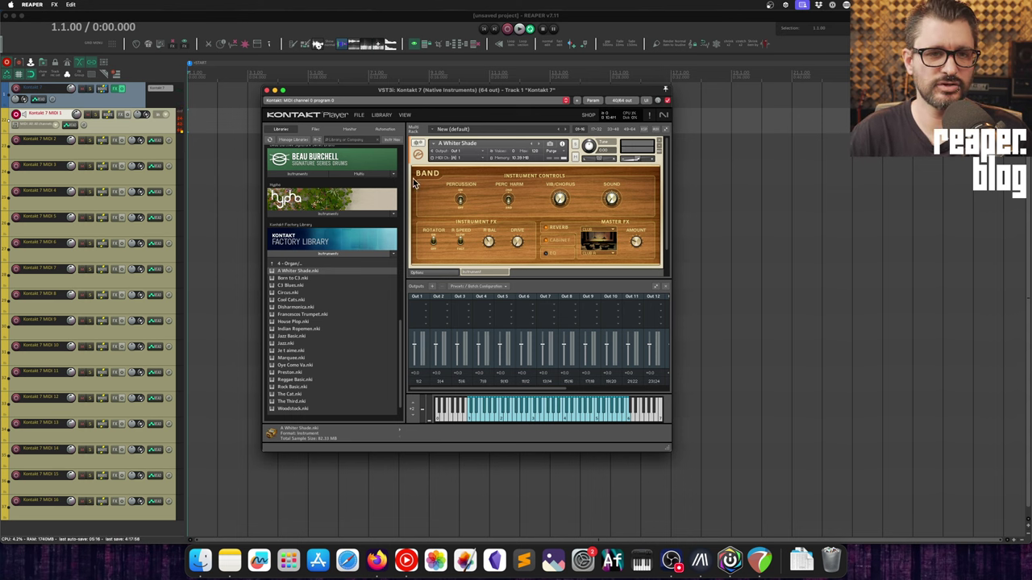
- Load Alto Saxophone.nki from Band > 1 - Horns into the Kontakt rack
scroll(547, 209, "down", 2)
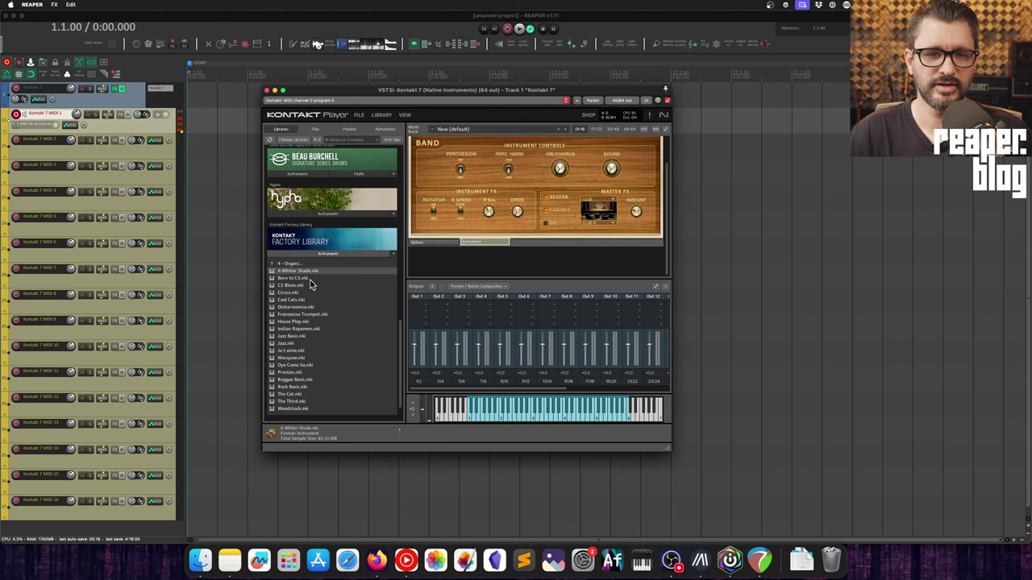
left_click(276, 266)
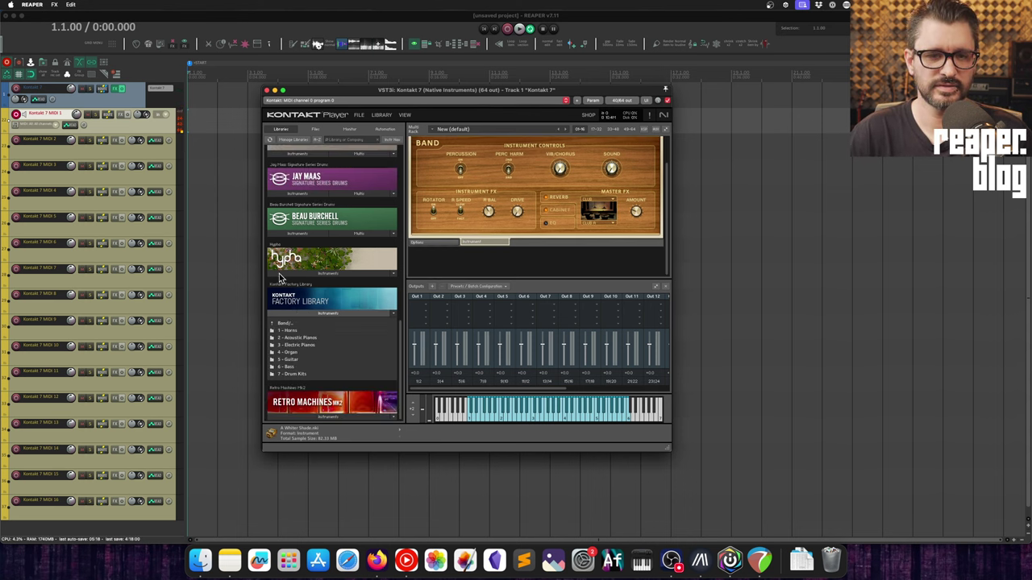
double_click(295, 331)
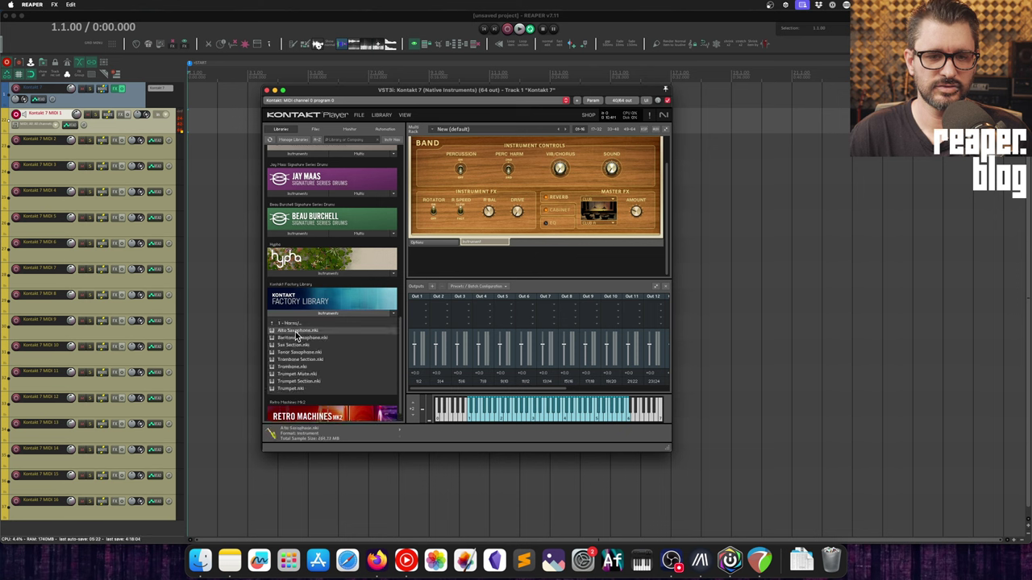
double_click(295, 331)
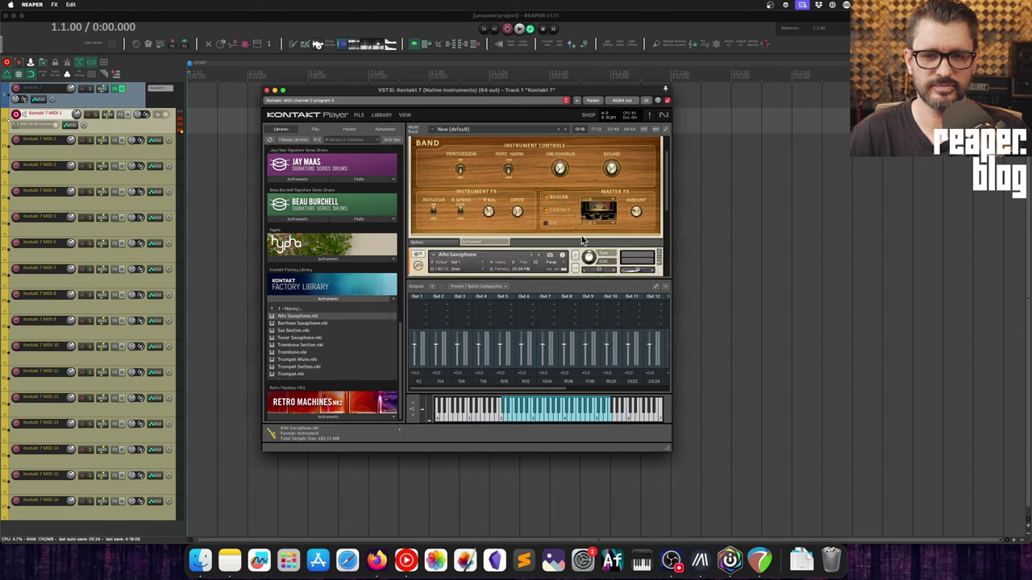
- Set Alto Saxophone to MIDI channel A 2 and output Out 2, then show the mixer
left_click(483, 271)
mouse_move(487, 289)
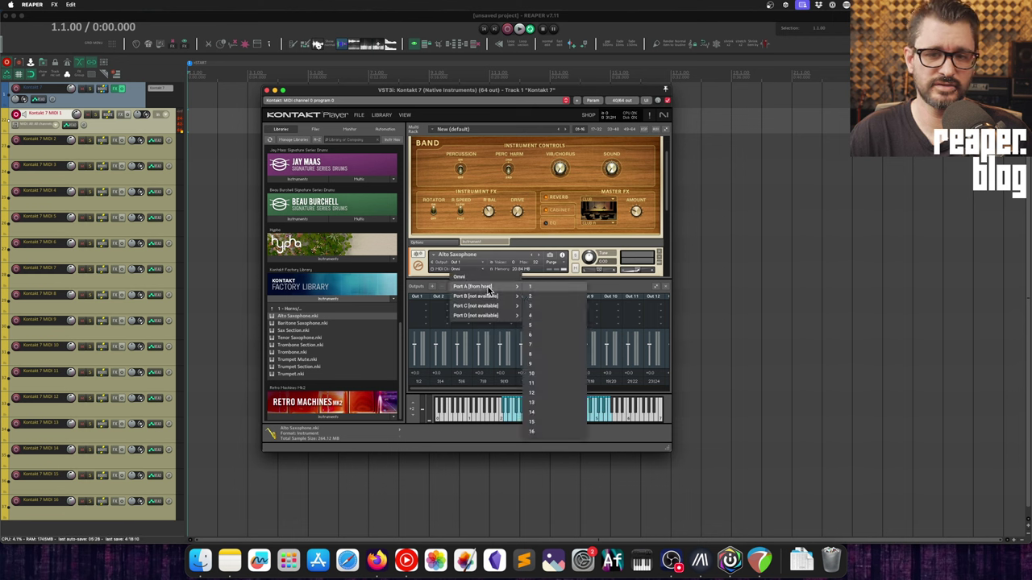
left_click(548, 299)
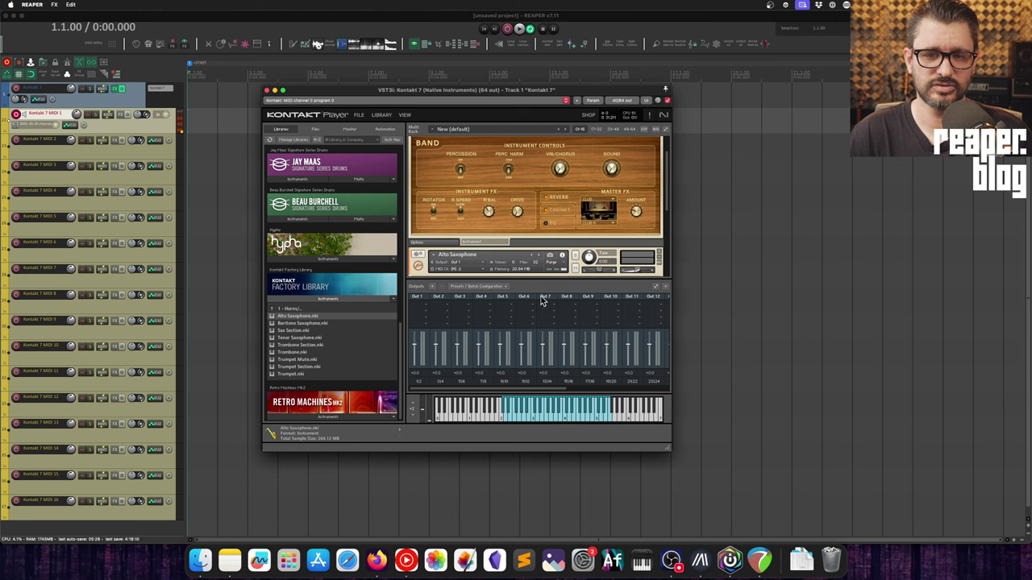
left_click(483, 262)
left_click(479, 293)
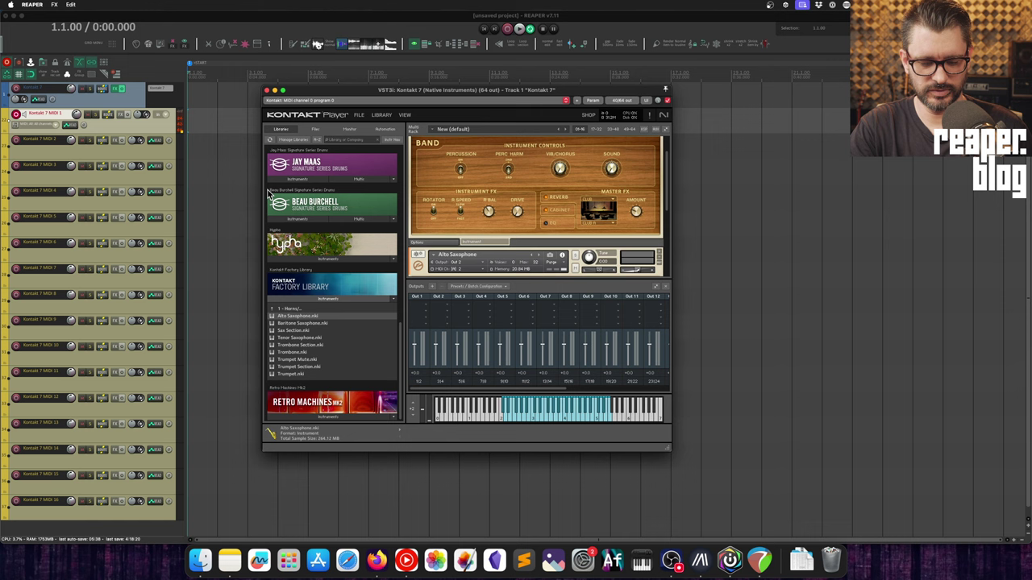
key("super+m")
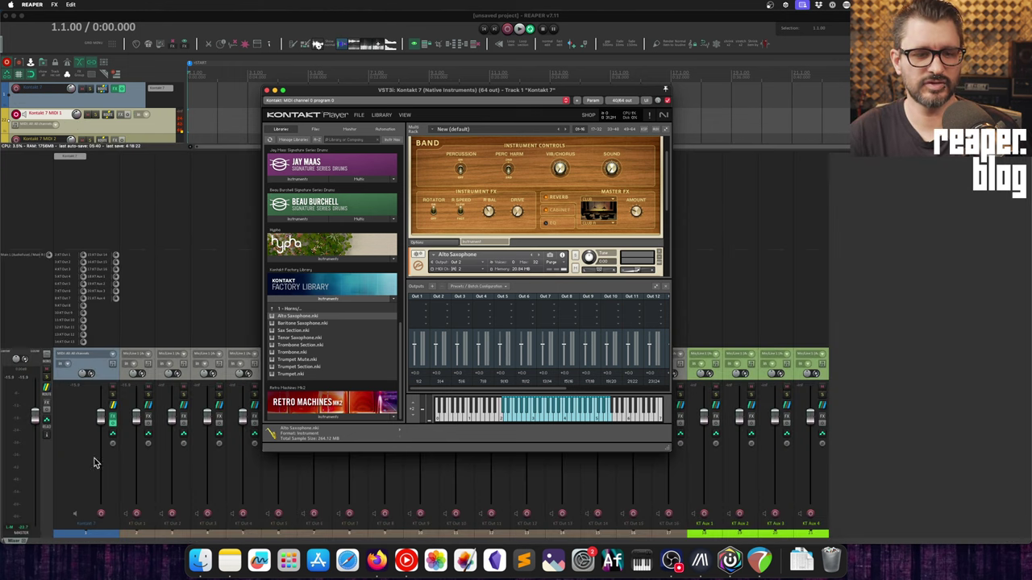
left_click(177, 536)
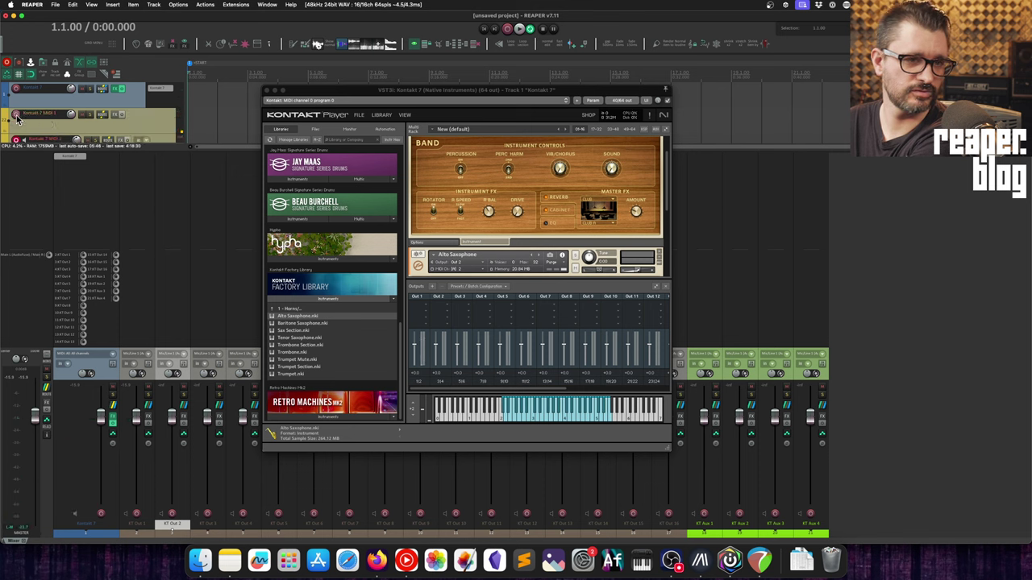
scroll(128, 137, "up", 2)
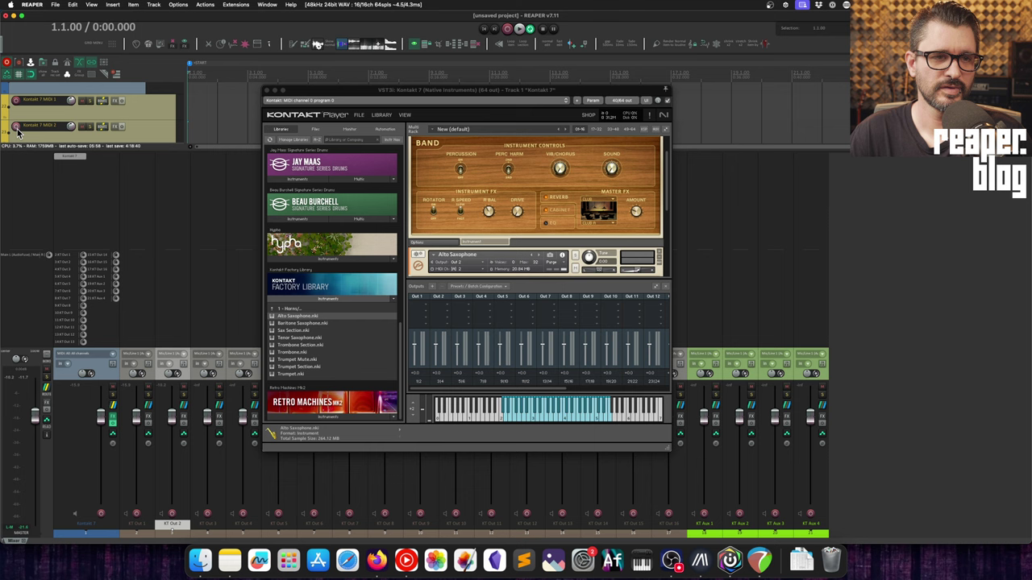
left_click(497, 242)
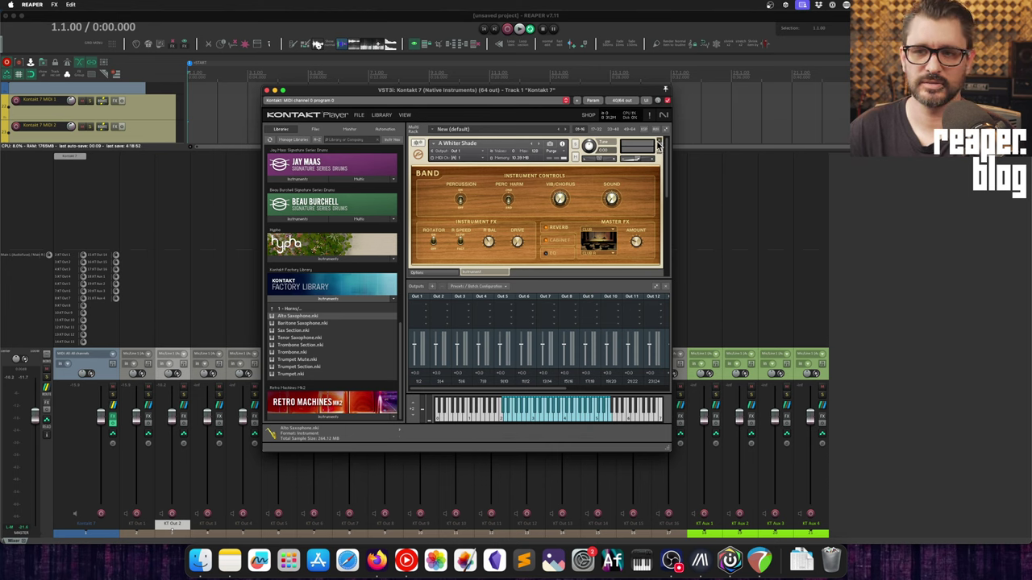
- In Kontakt Options > Handling, set MIDI channel assignment for loaded patches to Assign first free
left_click(359, 114)
left_click(373, 228)
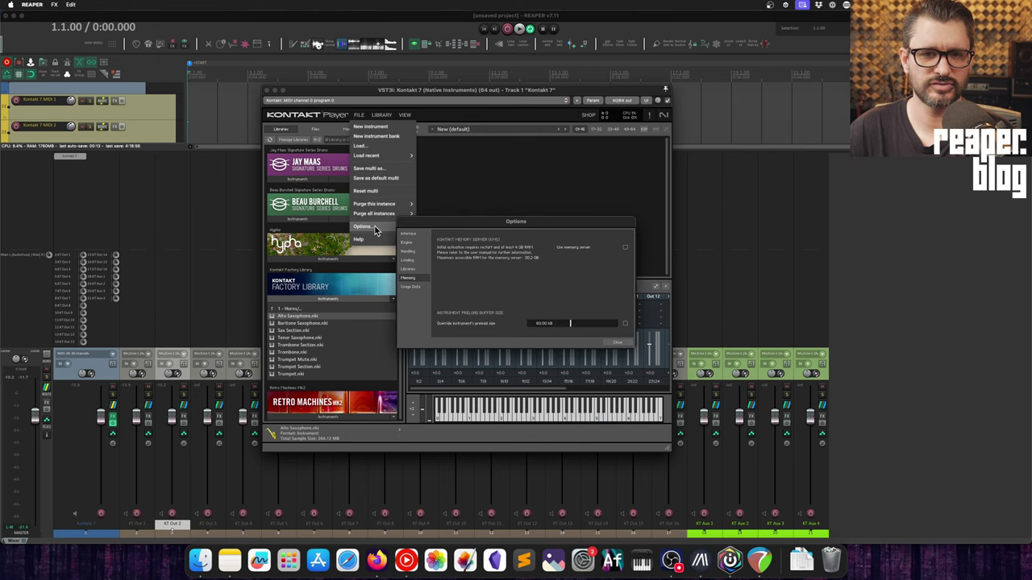
left_click(408, 250)
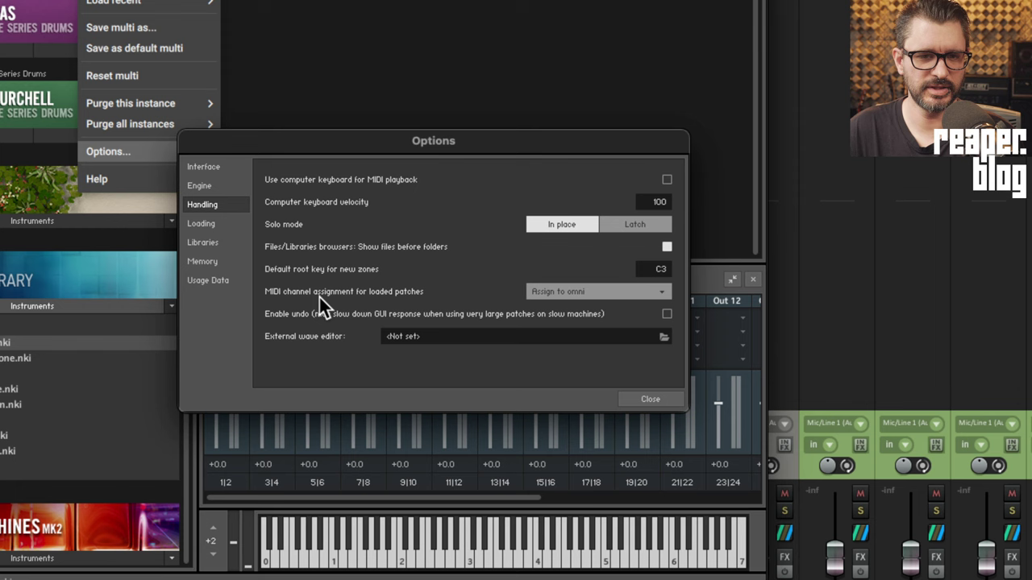
left_click(573, 293)
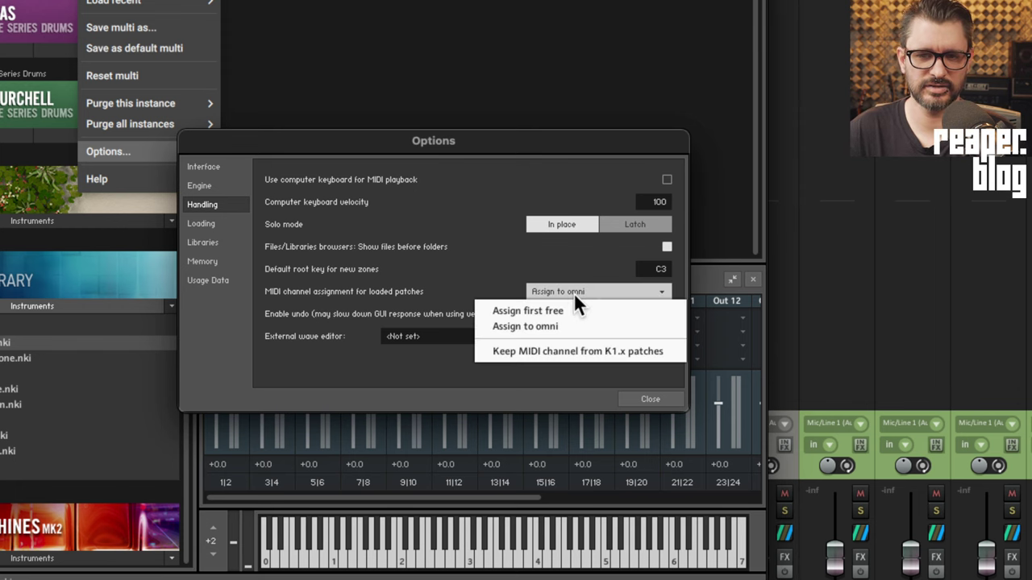
left_click(530, 312)
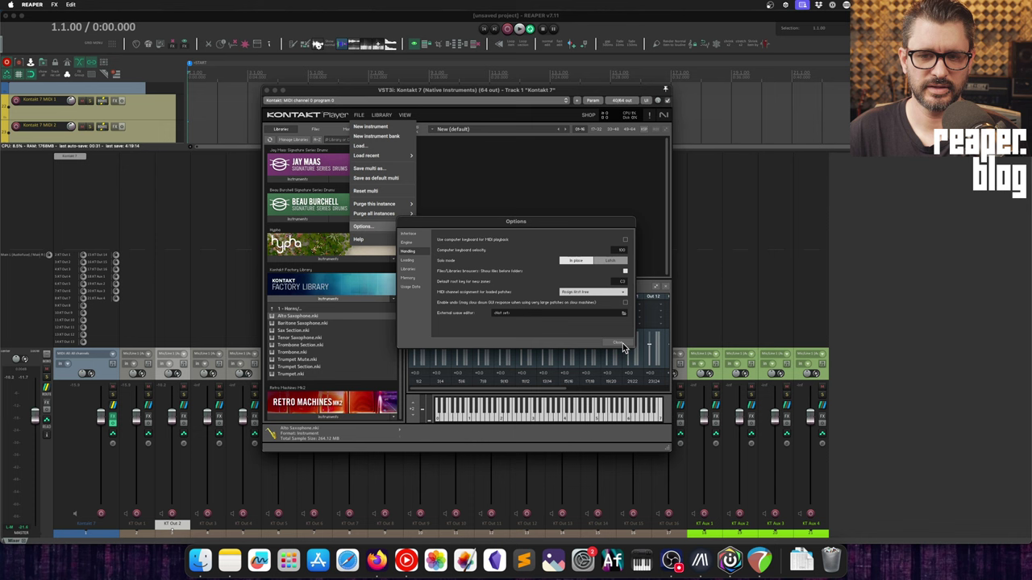
left_click(621, 345)
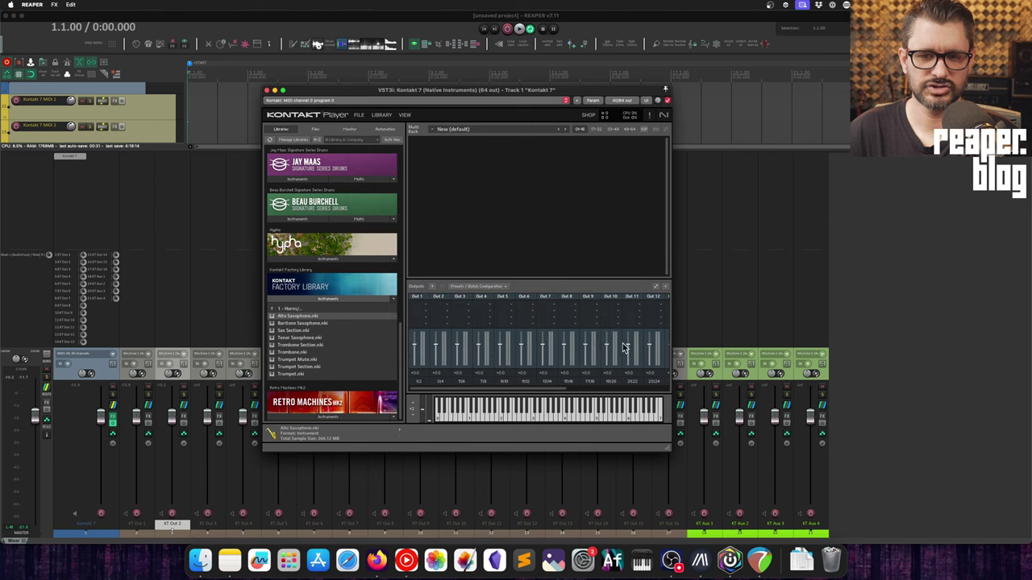
- Load Alto Saxophone into the empty rack and hide Kontakt's Outputs panel
double_click(290, 316)
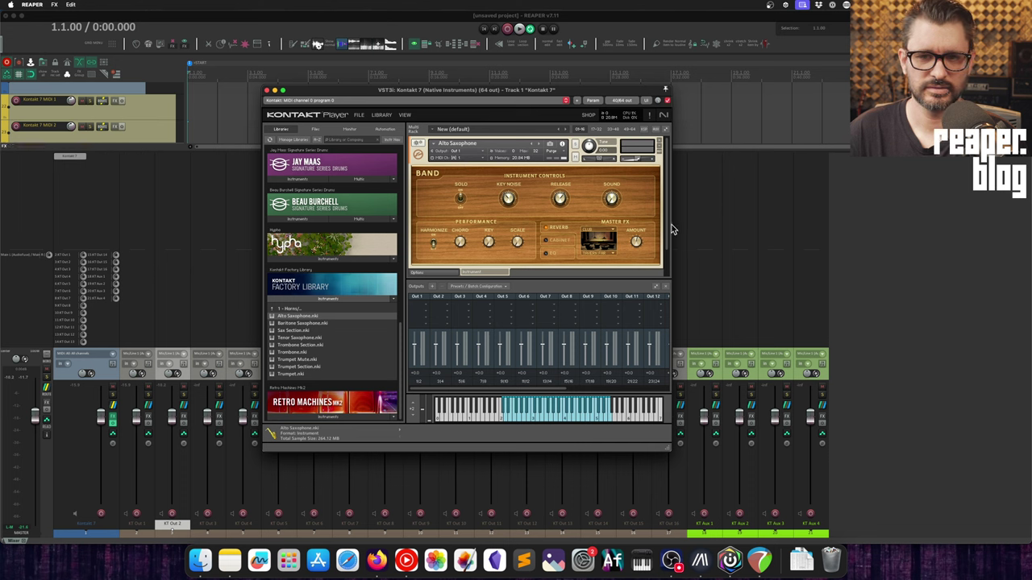
scroll(645, 258, "down", 2)
left_click(664, 287)
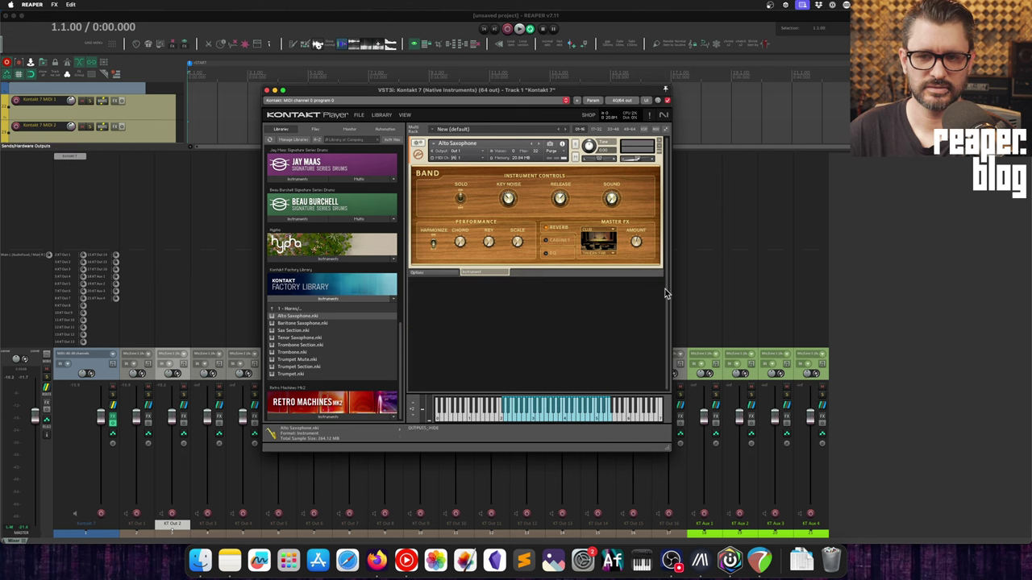
- Add Tenor Saxophone below Alto Saxophone, auto-assigned MIDI channel A 2, and open its output choices
left_click(306, 337)
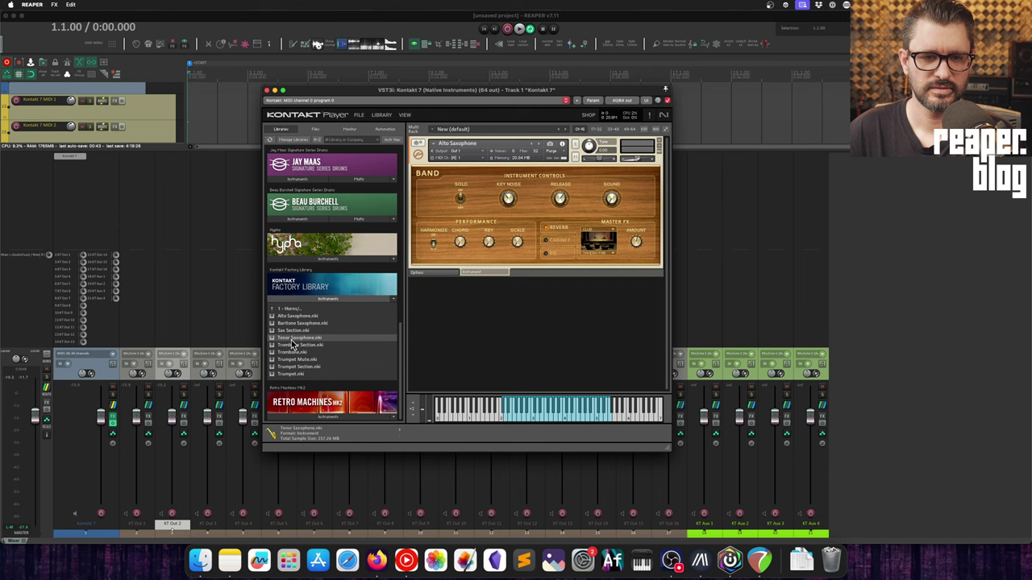
left_click_drag(292, 342, 516, 338)
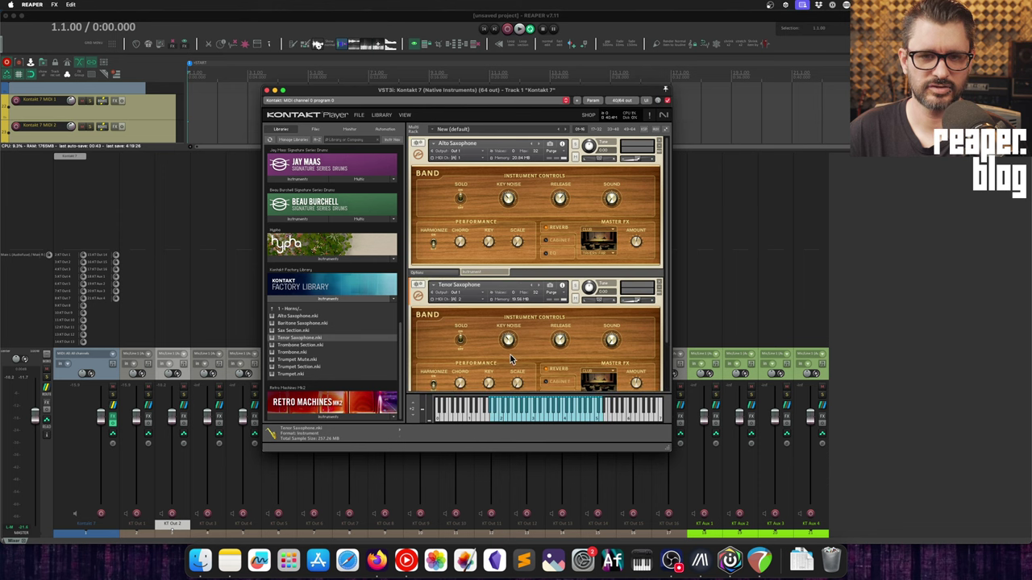
left_click(484, 295)
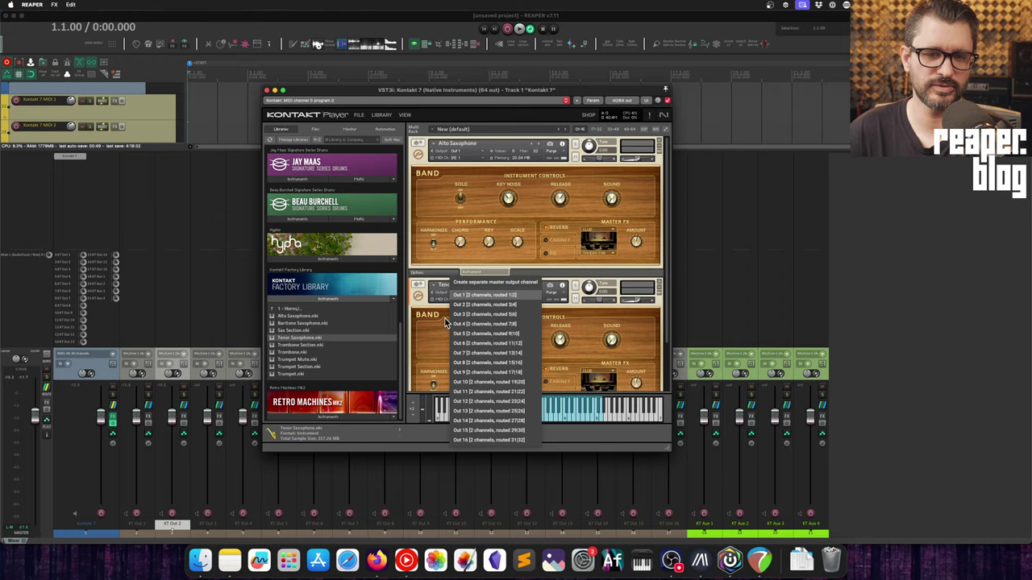